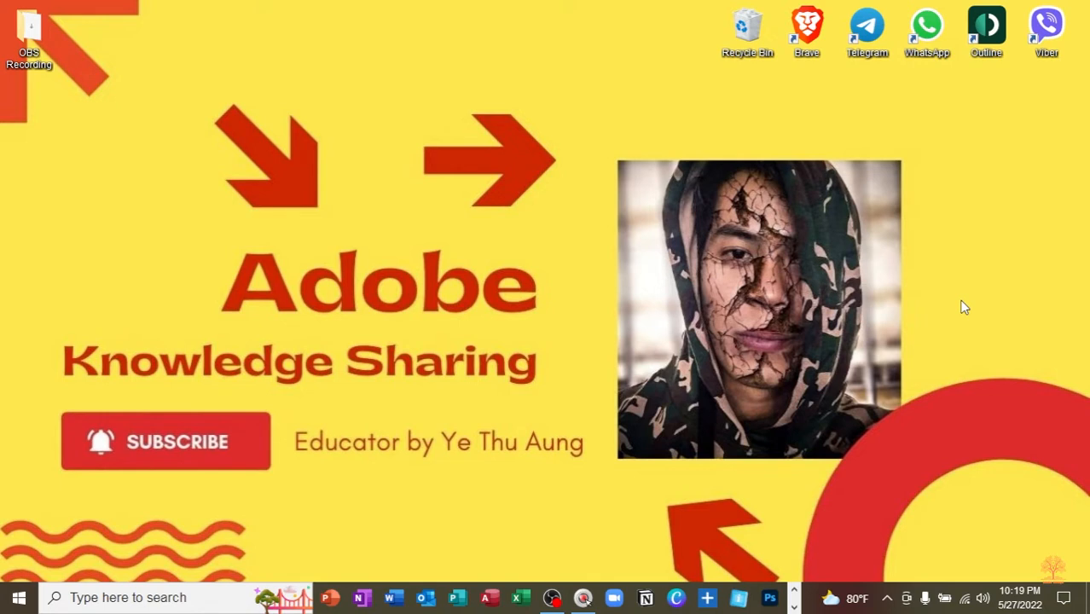
Switch to the running Adobe Premiere Pro 2020 application.
{"action": "left_click", "coordinate": [793, 606]}
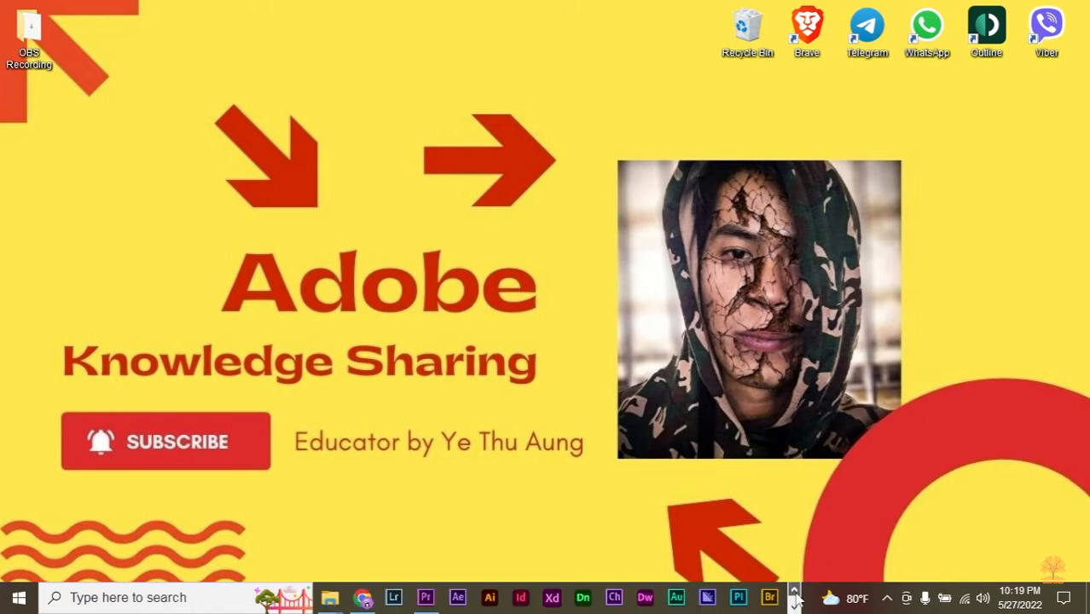
{"action": "left_click", "coordinate": [440, 602]}
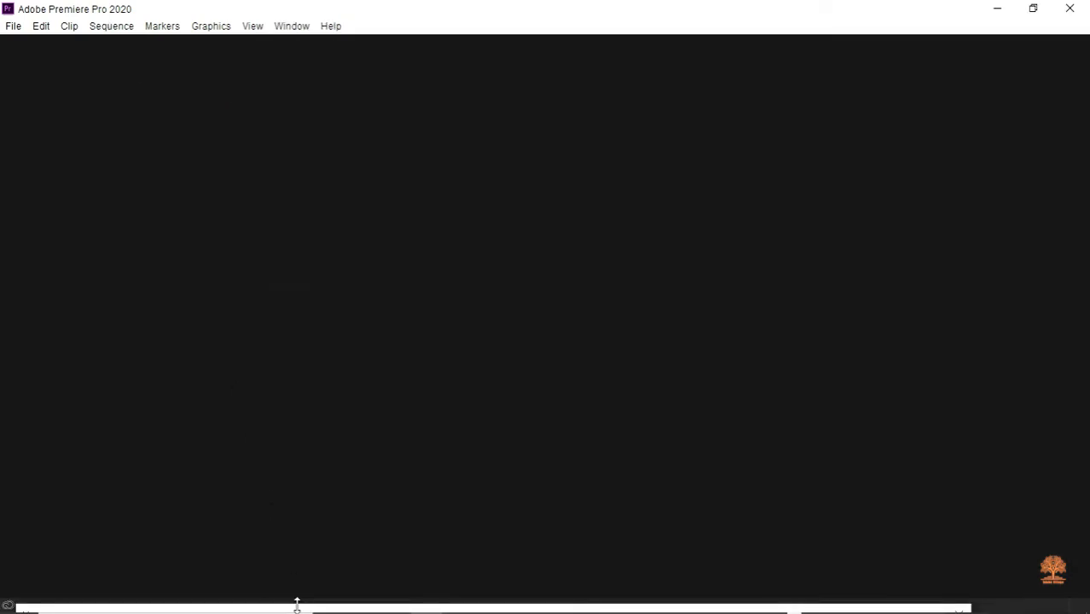
Switch to Chrome, review the created playlists on the Adobe Village YouTube channel, and return to Premiere Pro.
{"action": "mouse_move", "coordinate": [360, 596]}
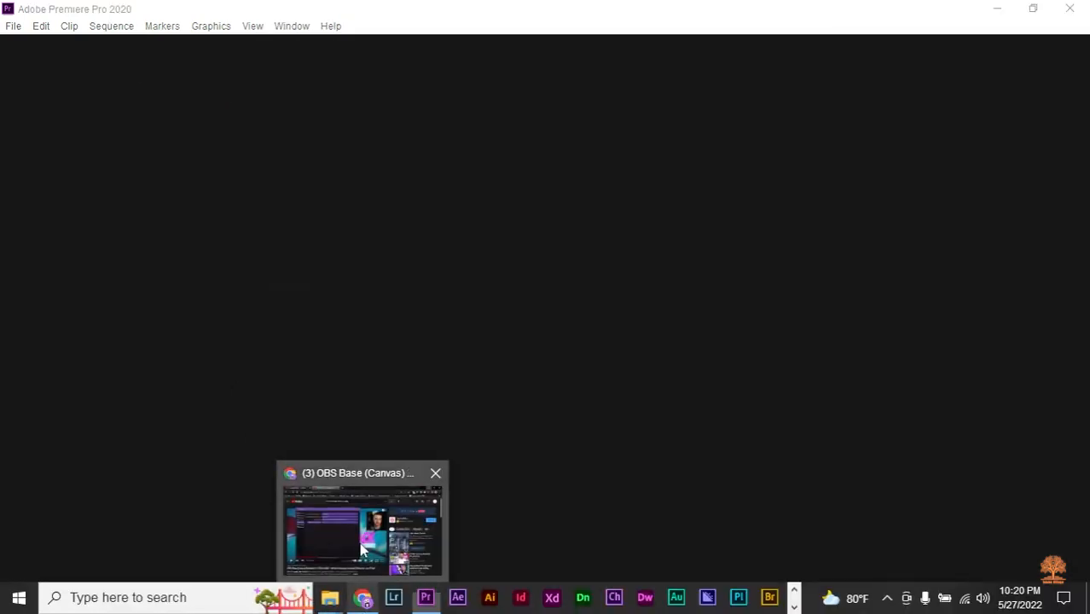
{"action": "left_click", "coordinate": [363, 518]}
{"action": "left_click", "coordinate": [122, 9]}
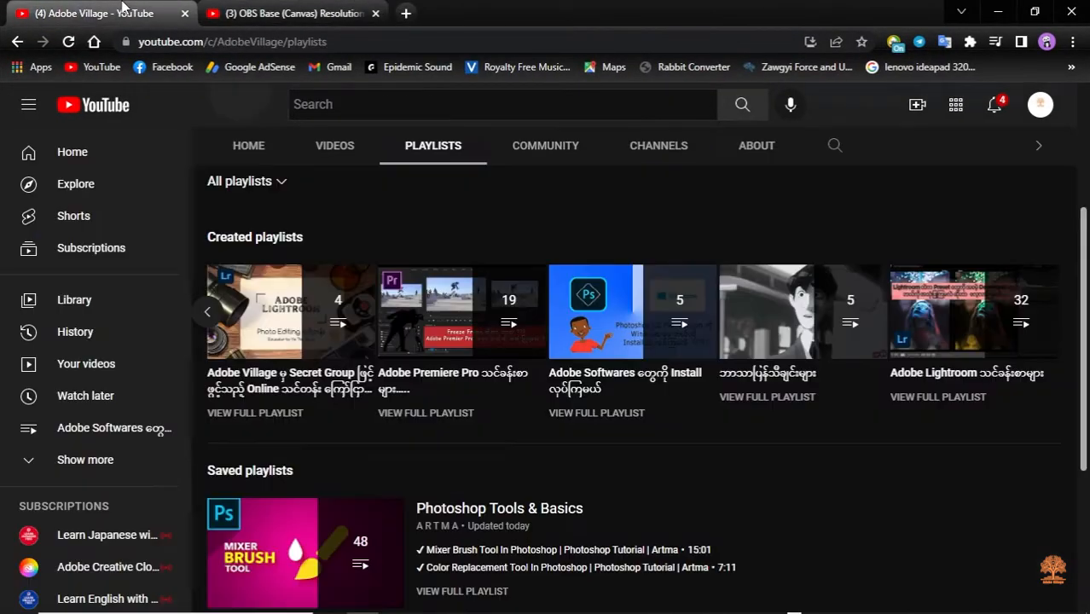
{"action": "scroll", "coordinate": [608, 175], "scroll_direction": "up", "scroll_amount": 3}
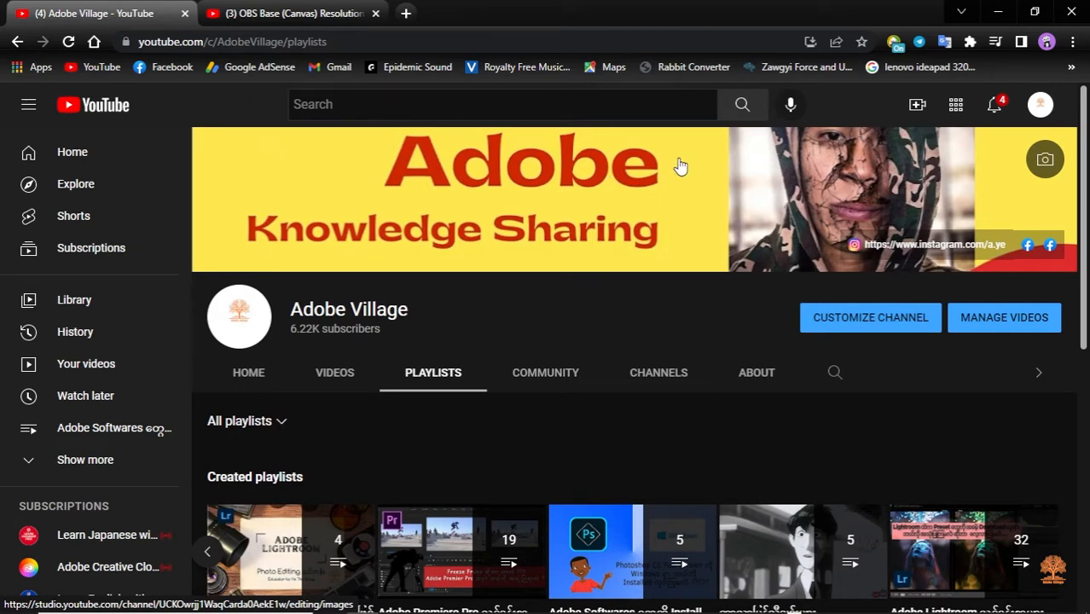
{"action": "scroll", "coordinate": [624, 435], "scroll_direction": "down", "scroll_amount": 1}
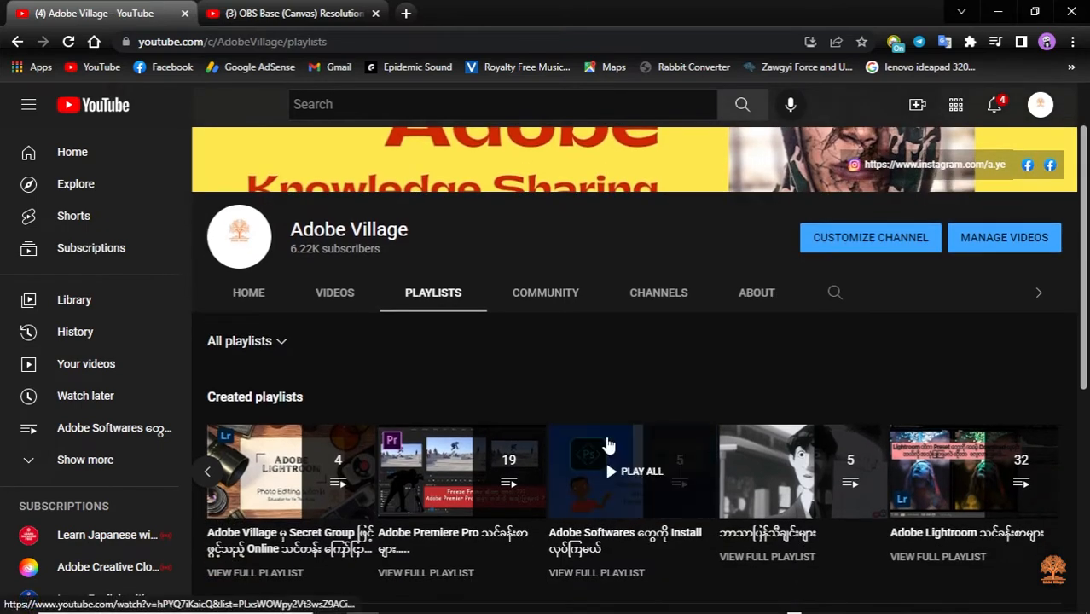
{"action": "scroll", "coordinate": [607, 444], "scroll_direction": "down", "scroll_amount": 1}
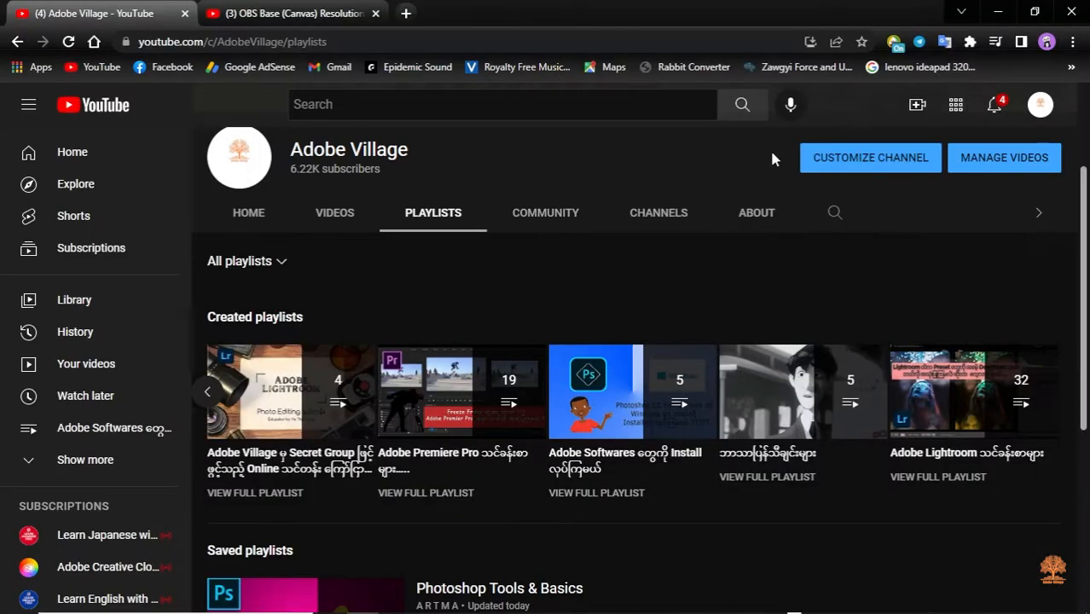
{"action": "left_click", "coordinate": [996, 11]}
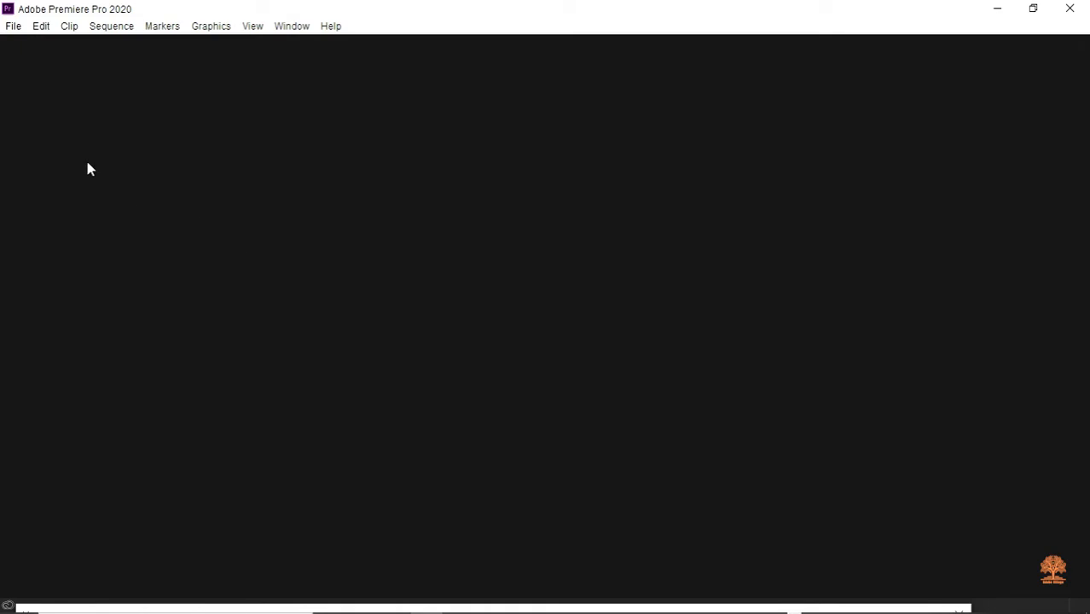
Start a new project and name it "Workspace eg".
{"action": "left_click", "coordinate": [14, 27]}
{"action": "mouse_move", "coordinate": [31, 45]}
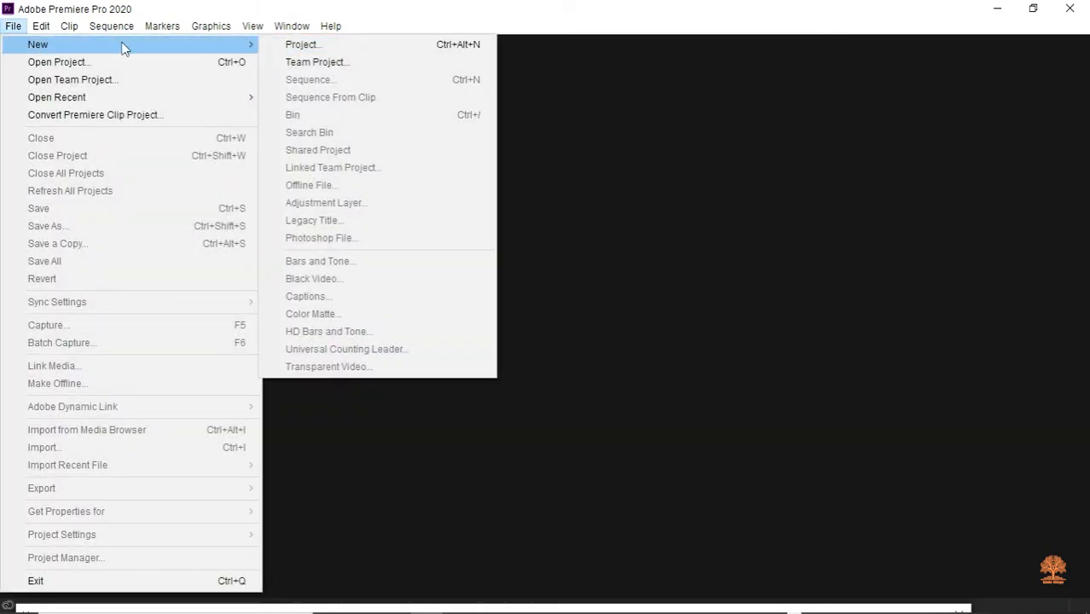
{"action": "left_click", "coordinate": [278, 44]}
{"action": "left_click", "coordinate": [380, 79]}
{"action": "left_click_drag", "start_coordinate": [380, 78], "coordinate": [339, 79]}
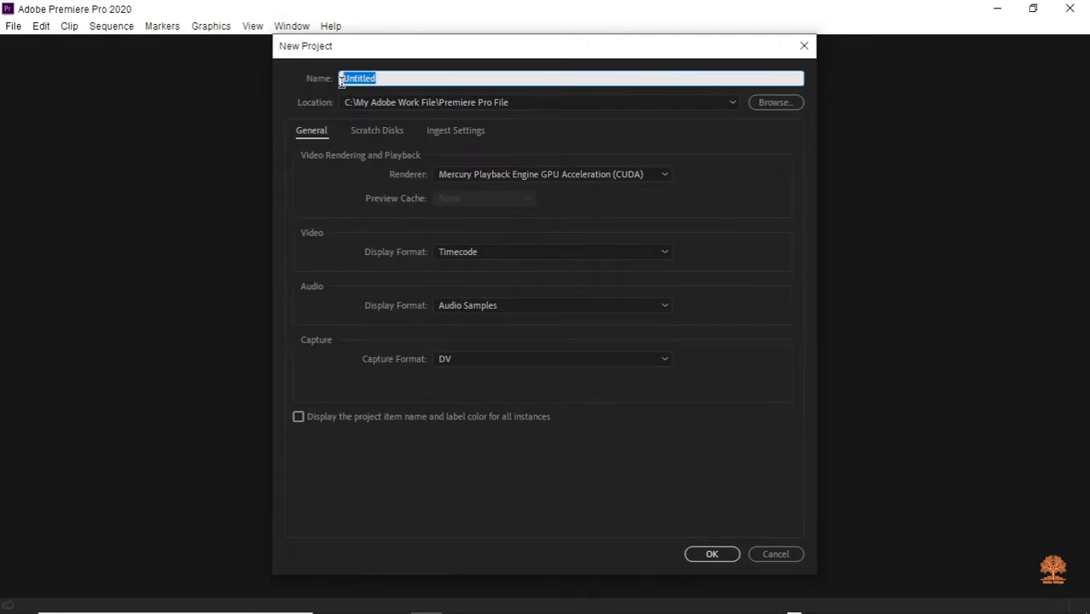
{"action": "key", "text": "BackSpace"}
{"action": "type", "text": "E"}
{"action": "key", "text": "BackSpace"}
{"action": "type", "text": "Workspace eg"}
Choose the Mercury Playback Engine GPU Acceleration (CUDA) renderer and create the project.
{"action": "left_click", "coordinate": [479, 179]}
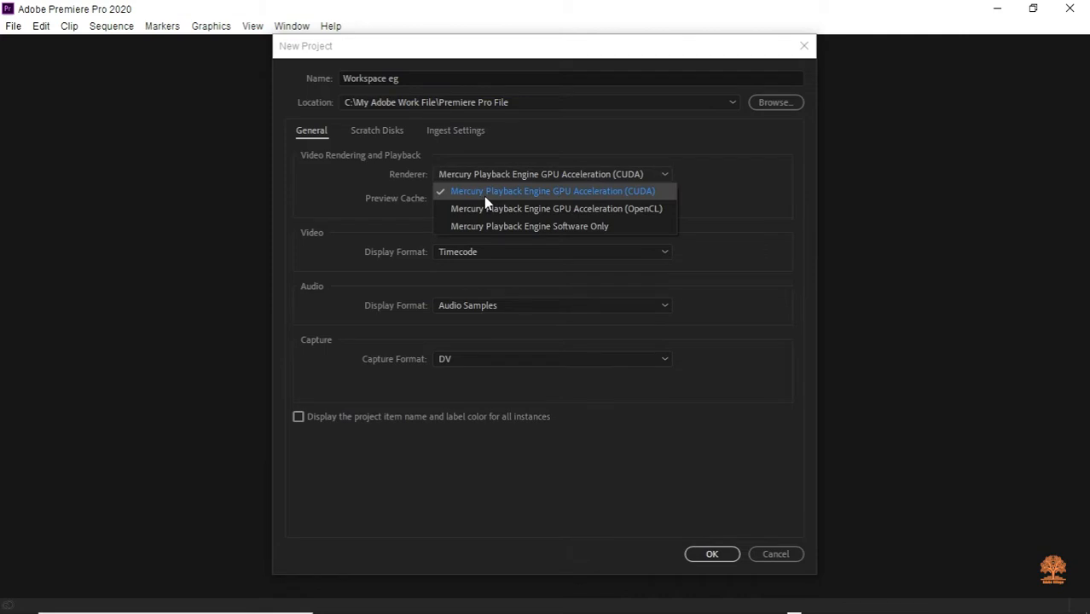
{"action": "left_click", "coordinate": [469, 194]}
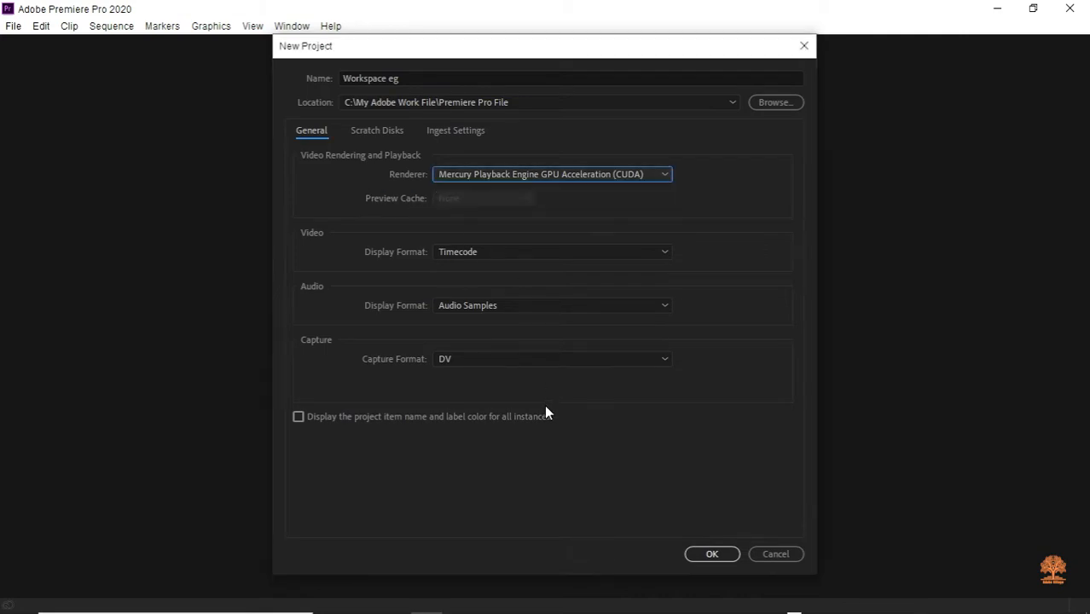
{"action": "left_click", "coordinate": [710, 560]}
{"action": "left_click", "coordinate": [712, 554]}
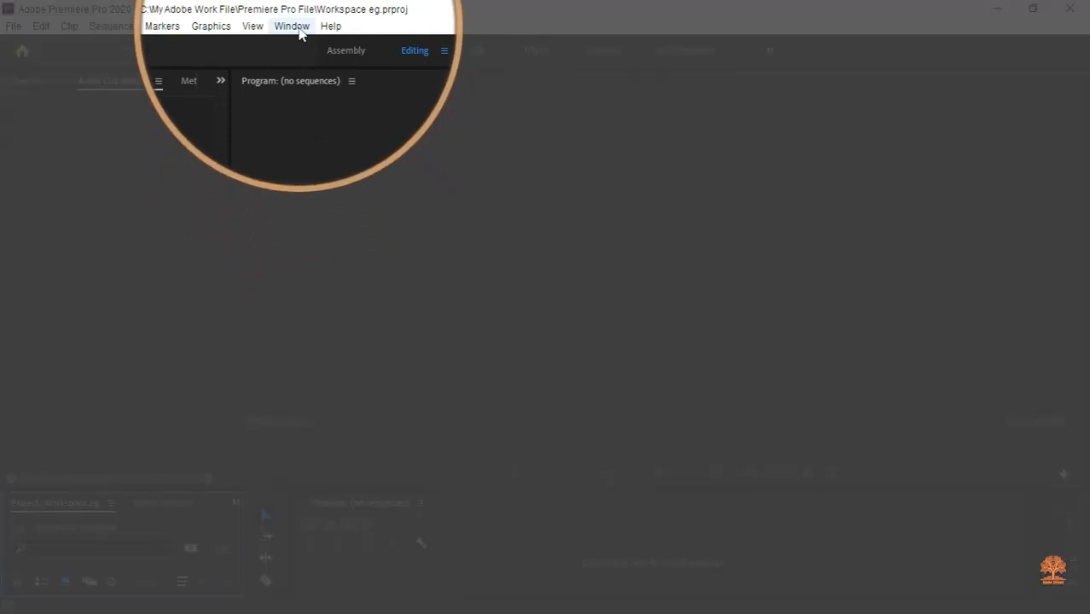
{"action": "left_click", "coordinate": [299, 30]}
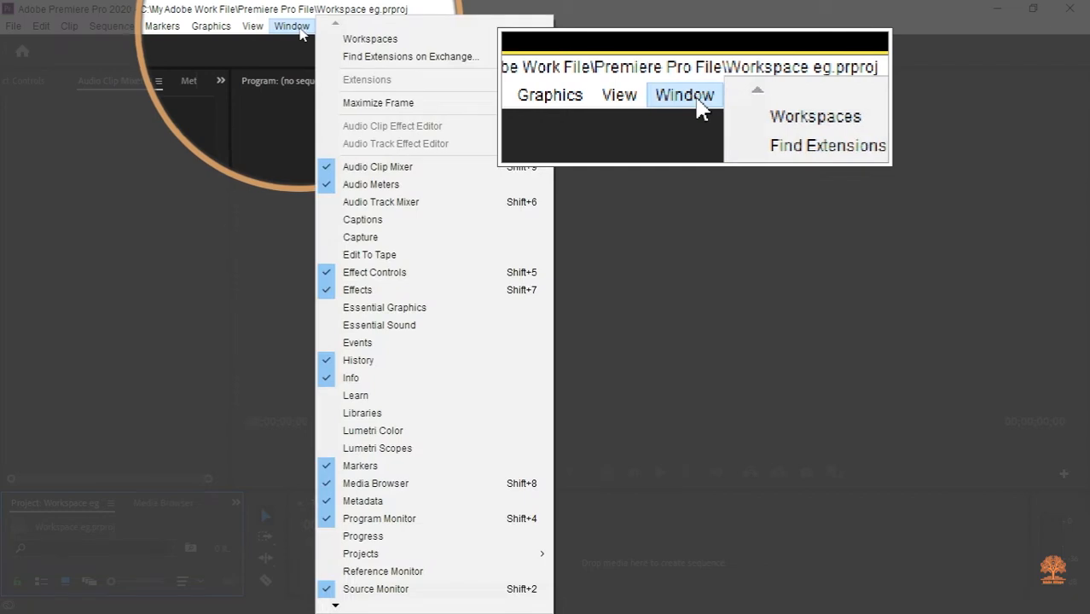
{"action": "mouse_move", "coordinate": [363, 43]}
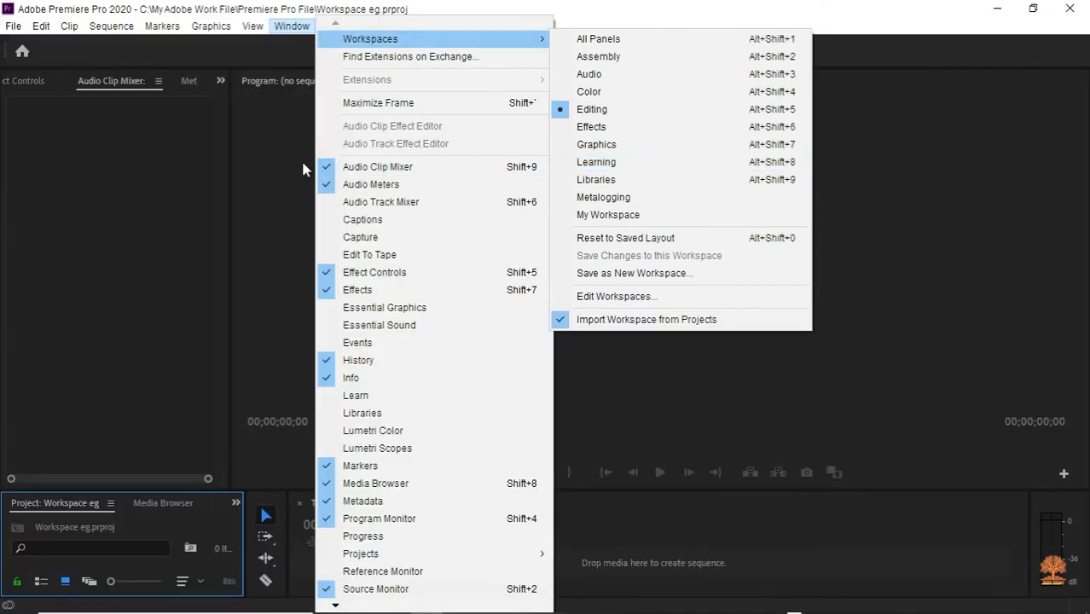
{"action": "left_click", "coordinate": [263, 129]}
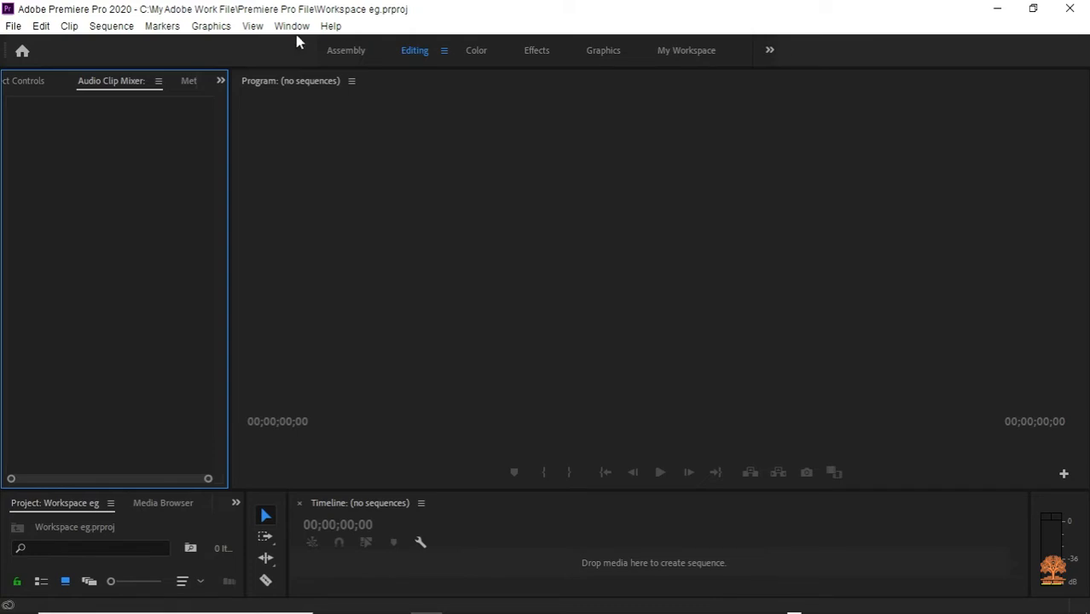
Reset the Editing workspace to its saved layout.
{"action": "left_click", "coordinate": [295, 26]}
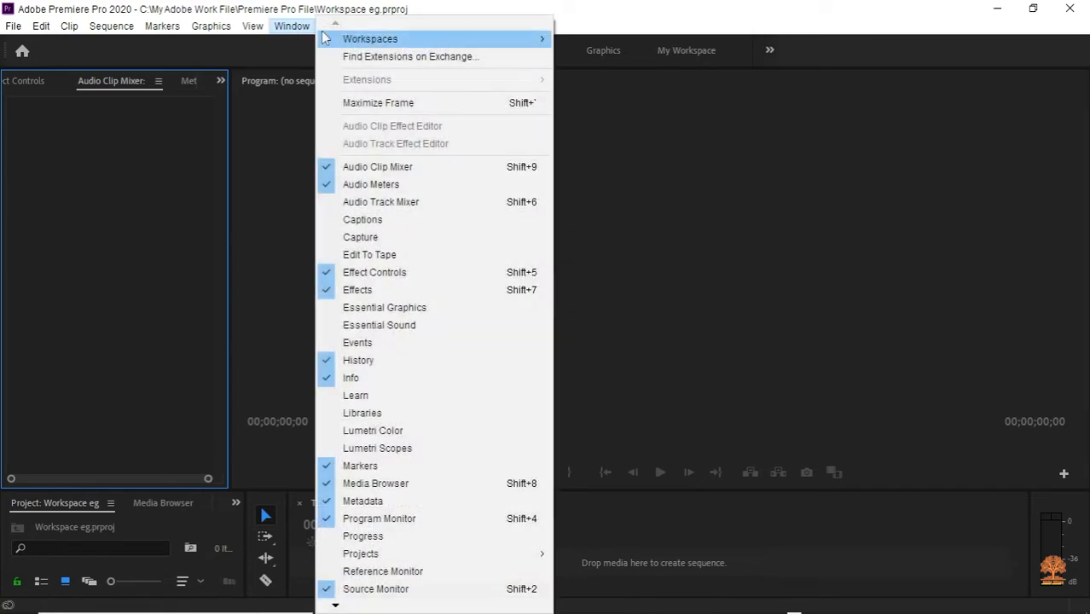
{"action": "mouse_move", "coordinate": [375, 38]}
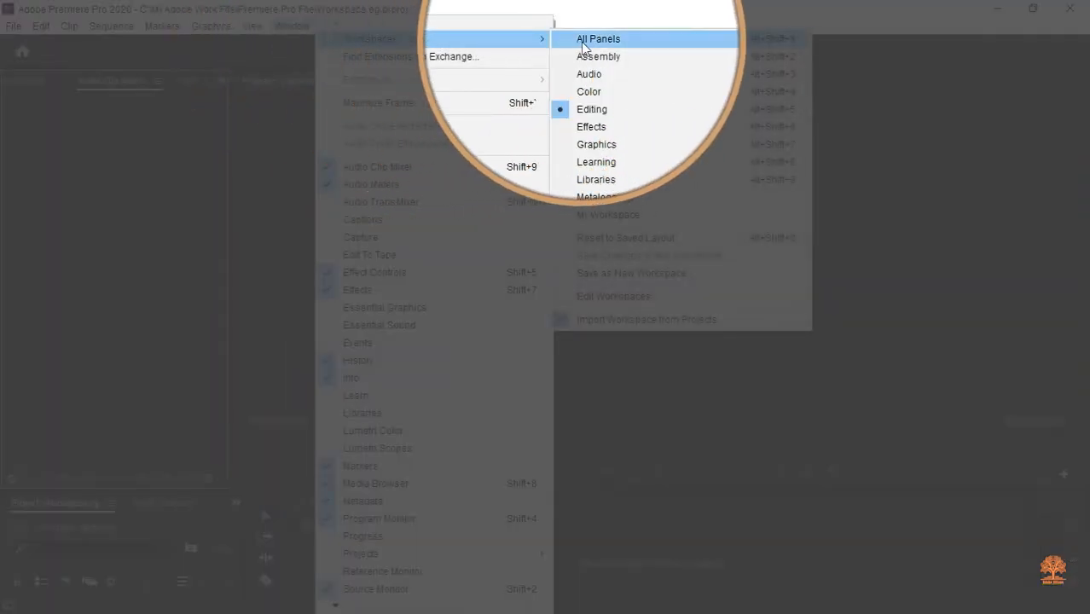
{"action": "left_click", "coordinate": [617, 241]}
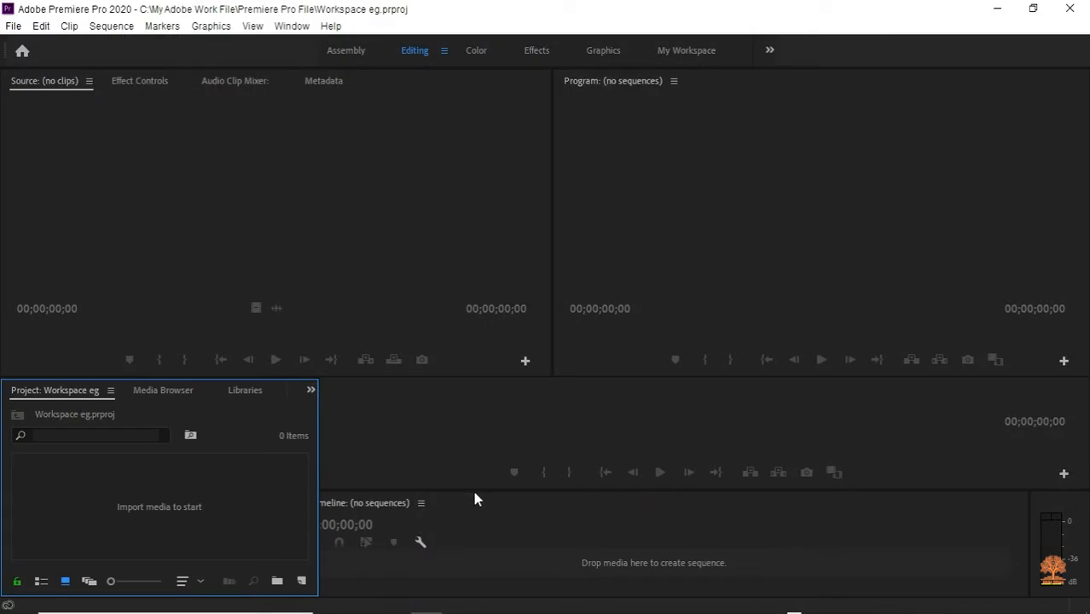
{"action": "left_click", "coordinate": [437, 494]}
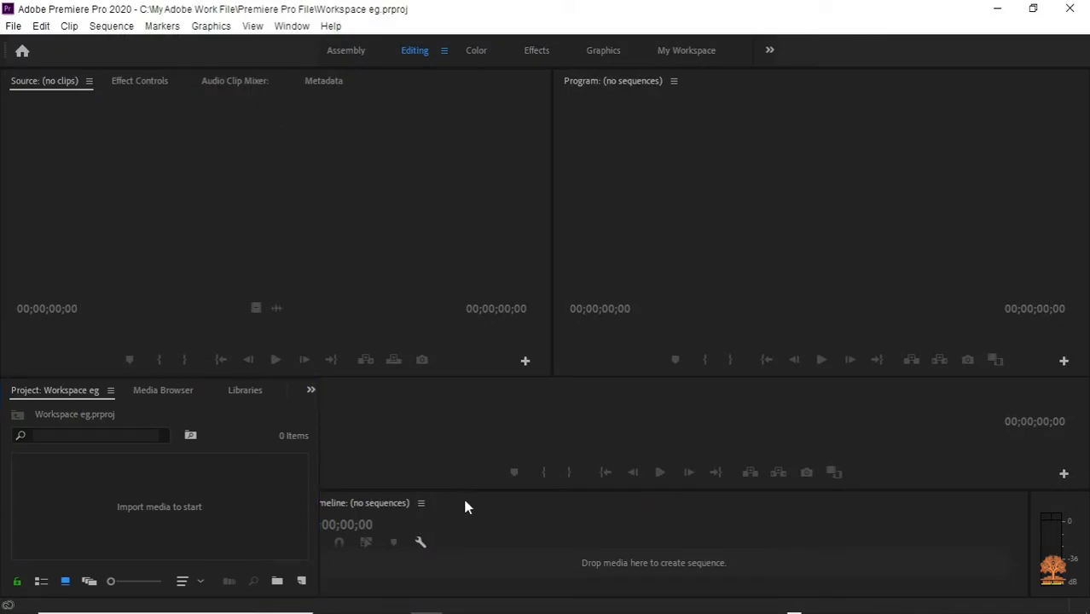
{"action": "left_click", "coordinate": [295, 26]}
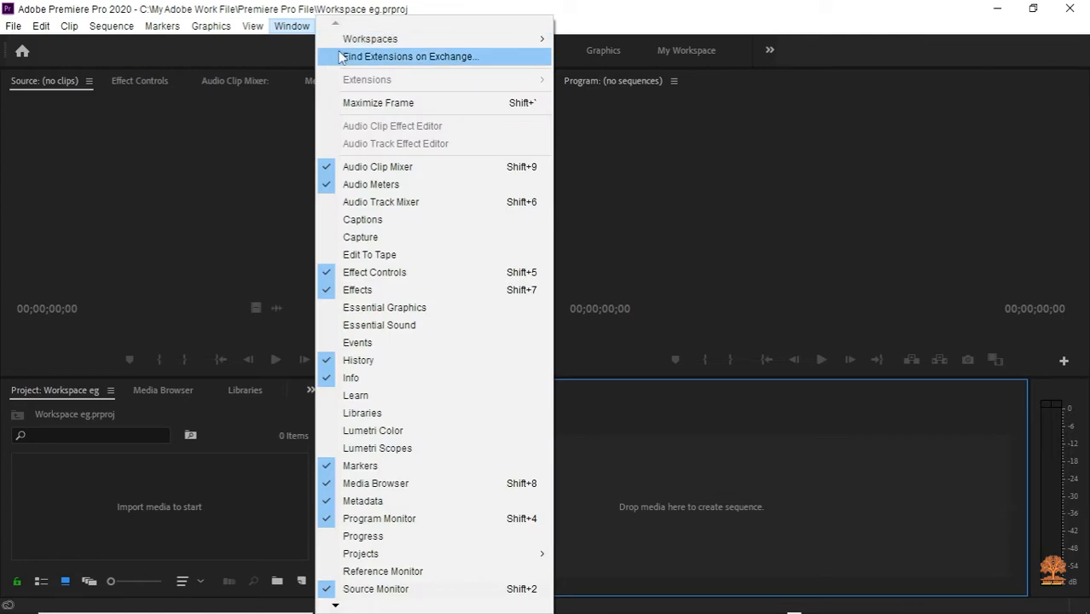
{"action": "mouse_move", "coordinate": [544, 41]}
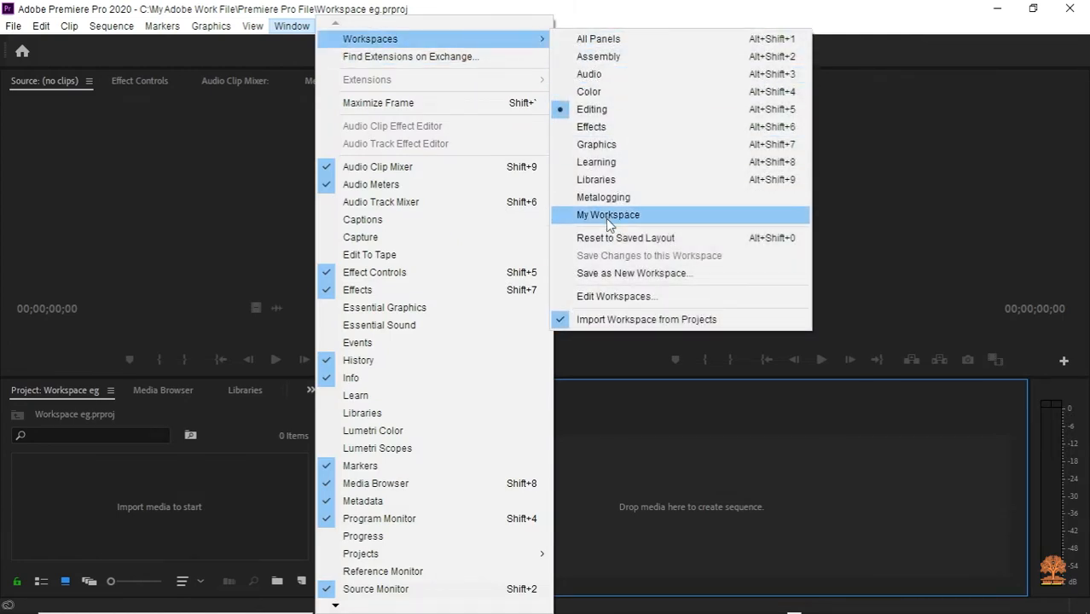
{"action": "left_click", "coordinate": [605, 242]}
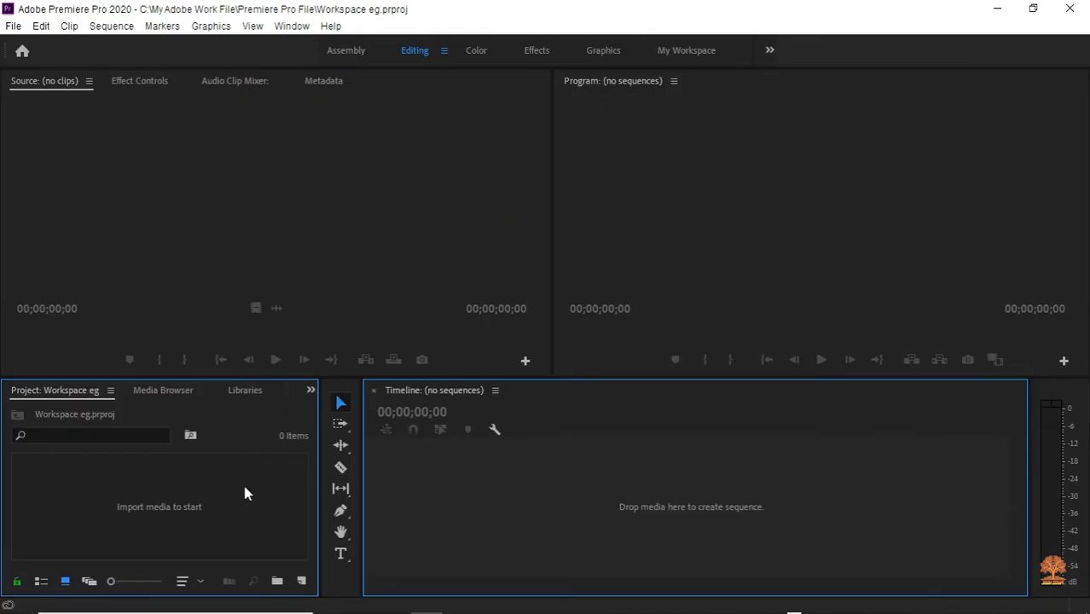
Import the dolphin clip (16).mp4 from the Footage for Training folder into the project.
{"action": "double_click", "coordinate": [244, 494]}
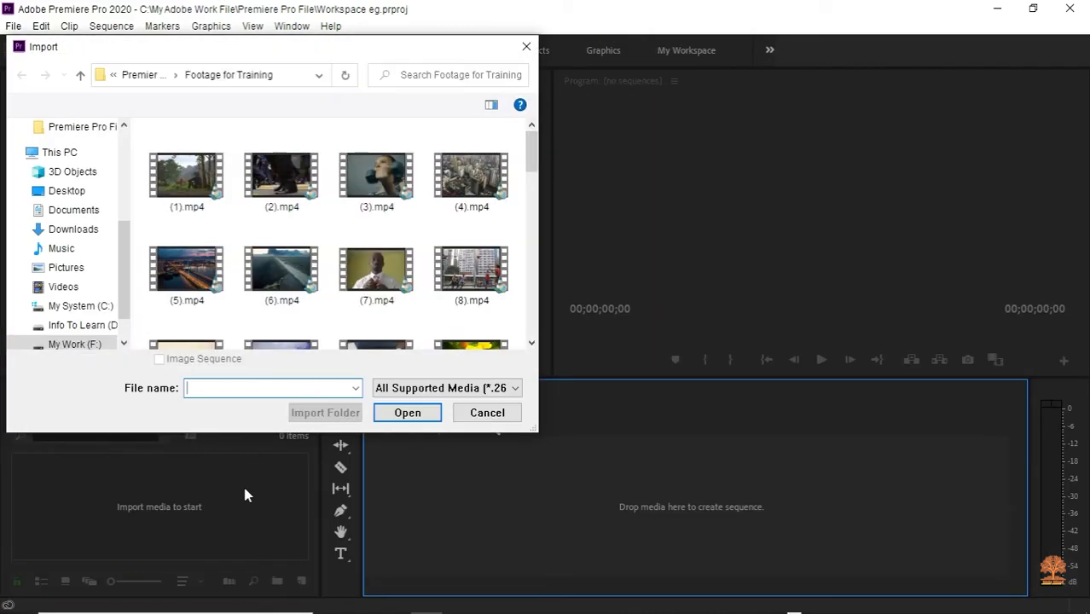
{"action": "scroll", "coordinate": [529, 175], "scroll_direction": "down", "scroll_amount": 2}
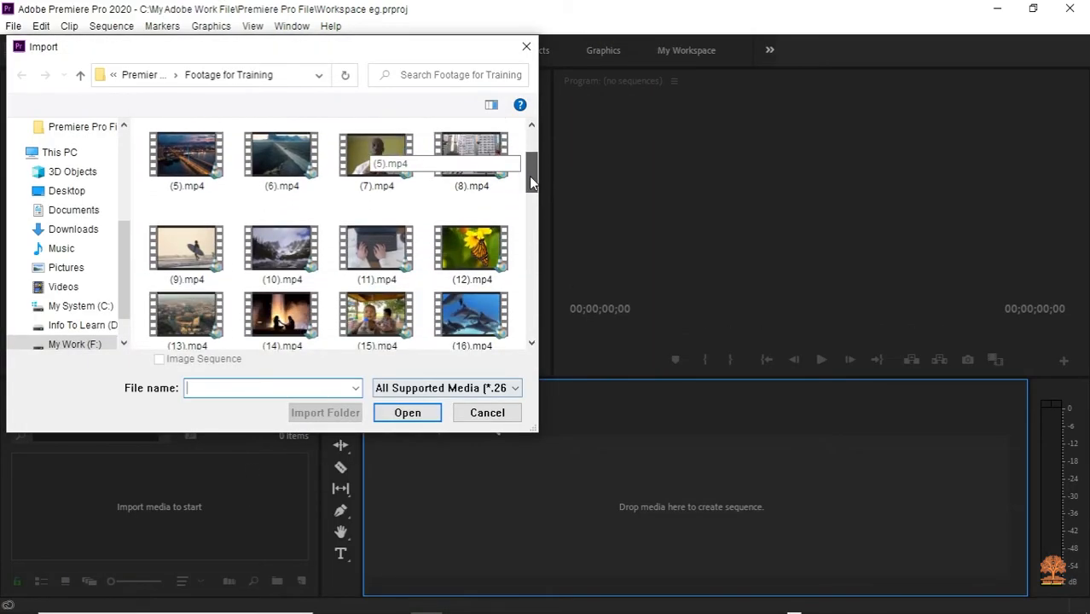
{"action": "left_click", "coordinate": [484, 265]}
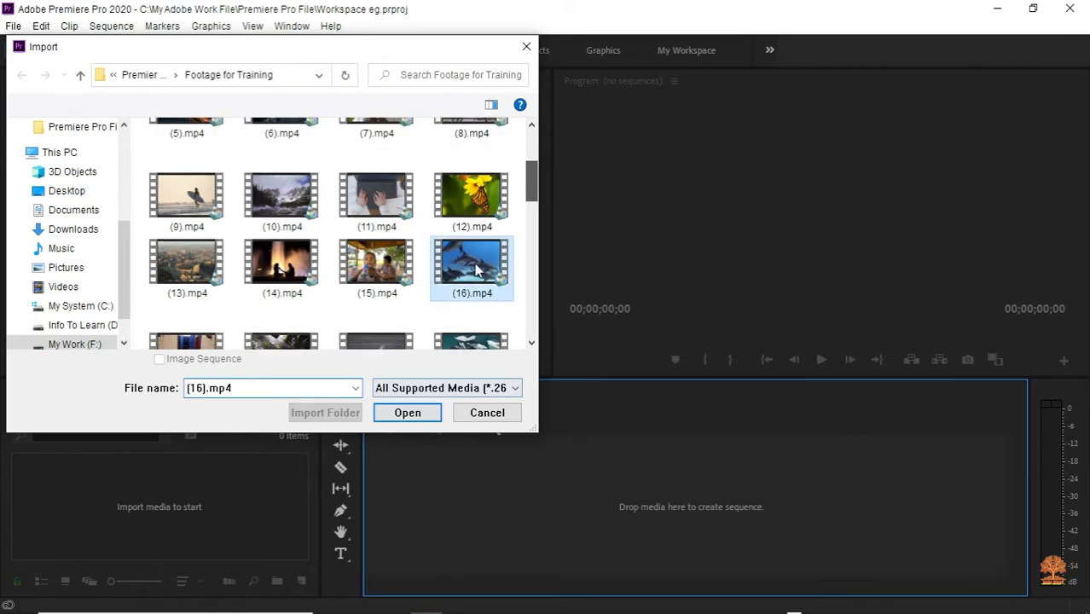
{"action": "left_click", "coordinate": [403, 416]}
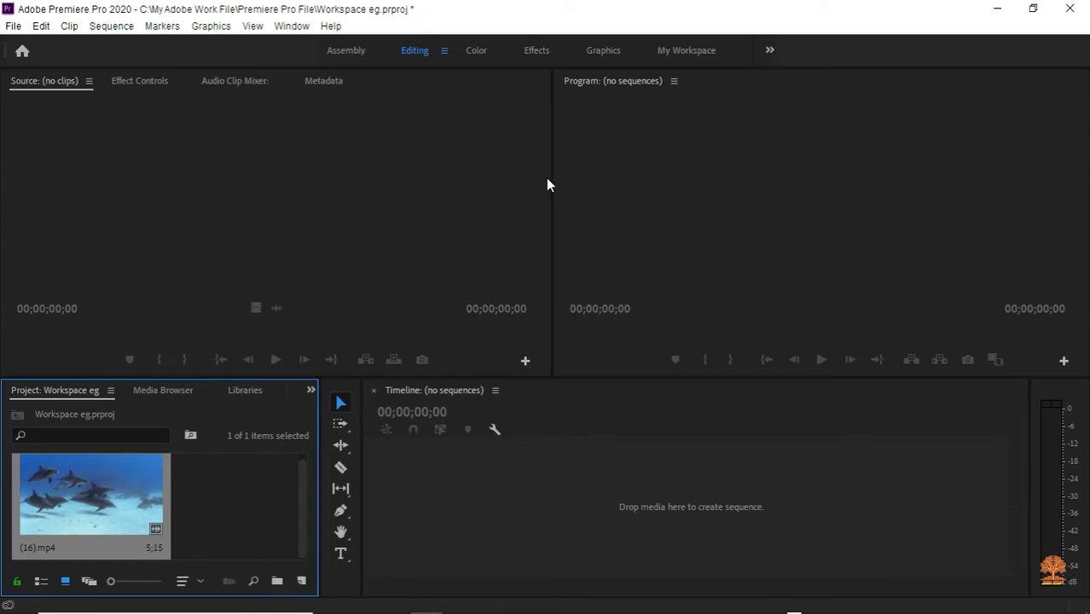
{"action": "left_click", "coordinate": [292, 25]}
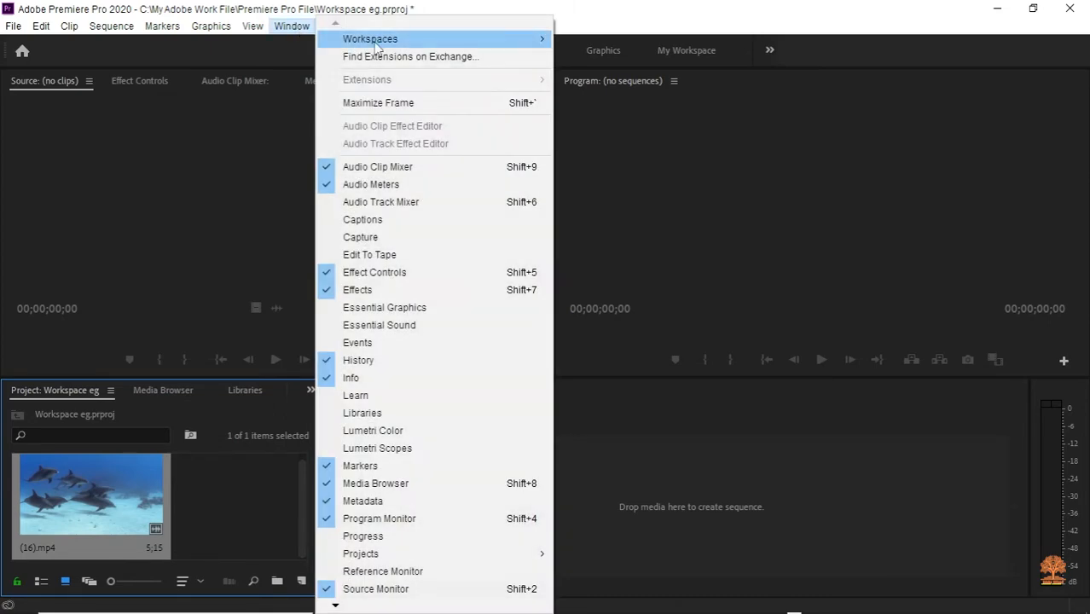
{"action": "mouse_move", "coordinate": [384, 38]}
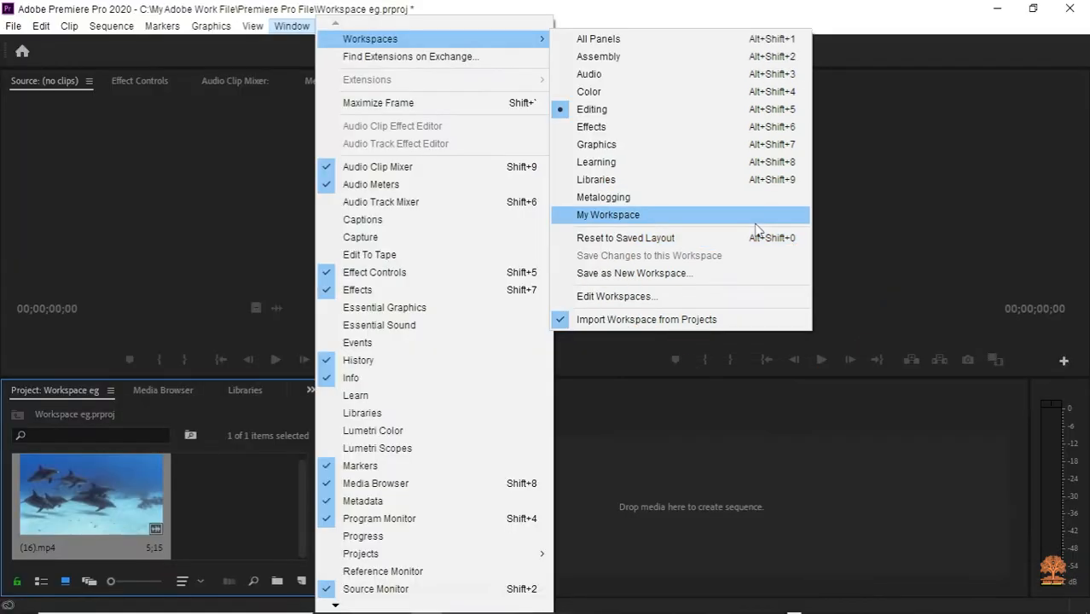
{"action": "left_click", "coordinate": [665, 6]}
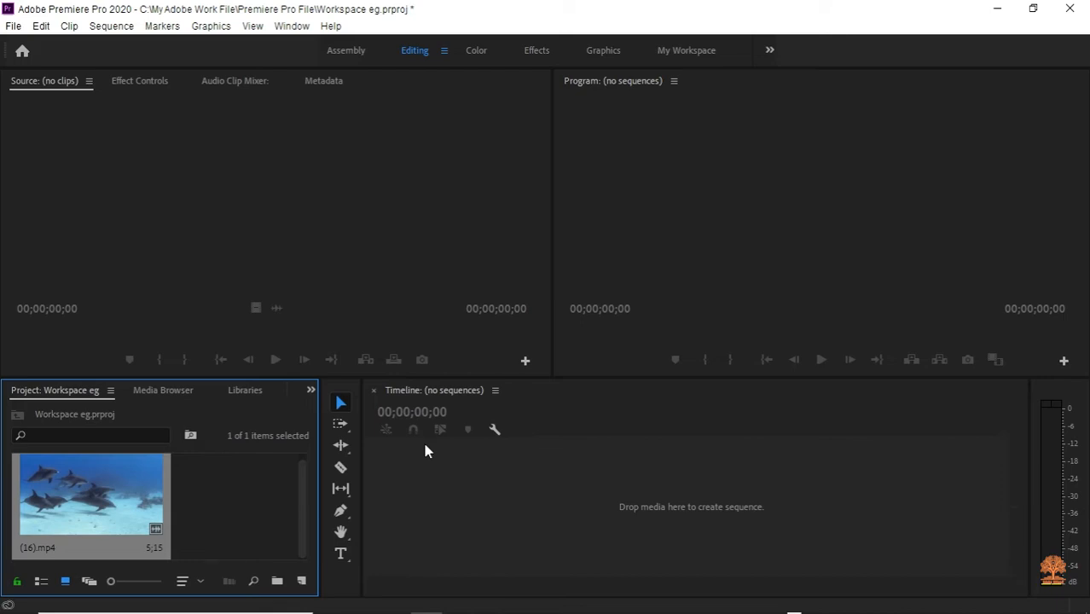
Create a sequence from the (16).mp4 clip in the Timeline, and widen the Timeline and Program panels.
{"action": "left_click_drag", "start_coordinate": [120, 504], "coordinate": [532, 508]}
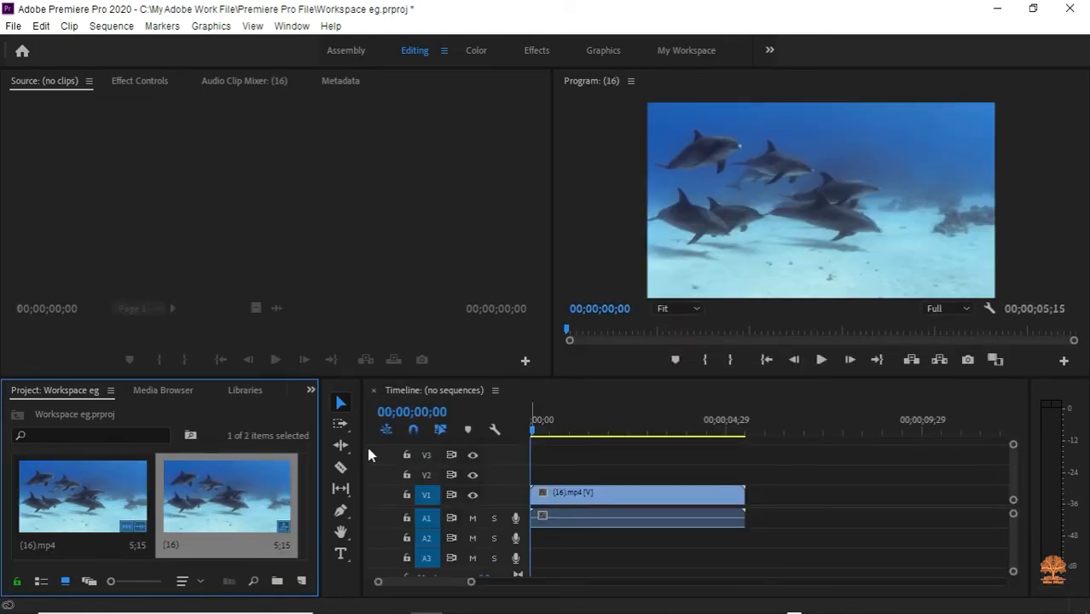
{"action": "left_click_drag", "start_coordinate": [362, 445], "coordinate": [287, 460]}
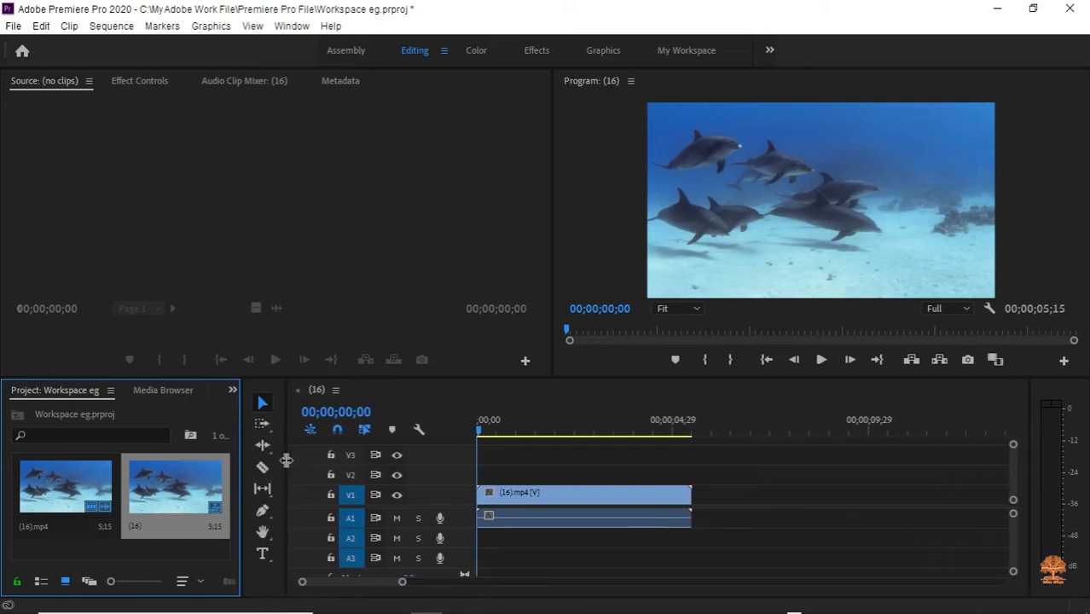
{"action": "left_click_drag", "start_coordinate": [553, 286], "coordinate": [341, 276]}
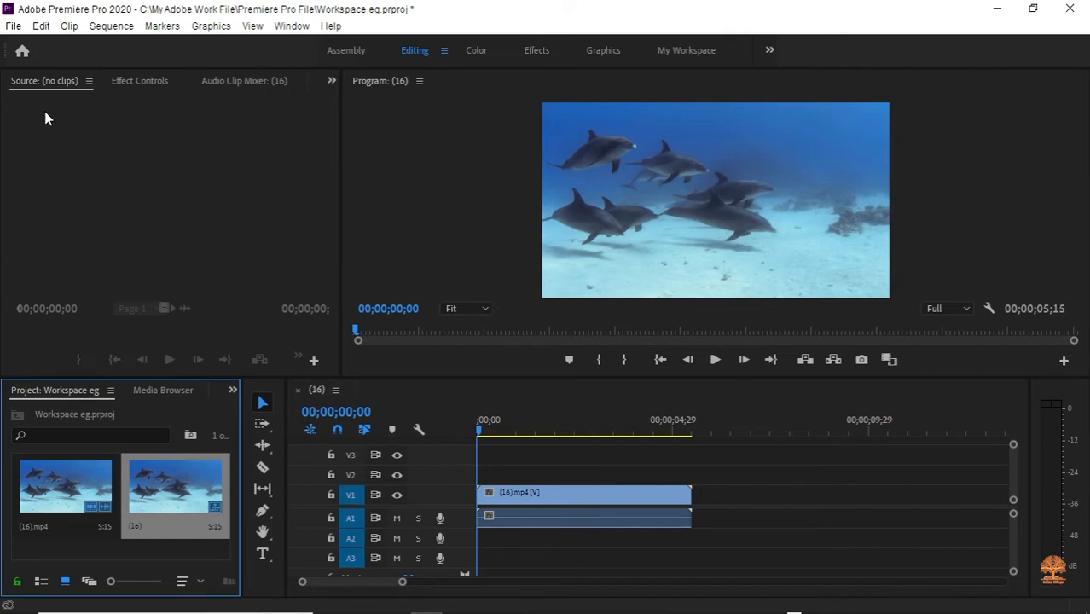
Load the (16).mp4 timeline clip into the Source Monitor and widen that panel.
{"action": "double_click", "coordinate": [578, 511]}
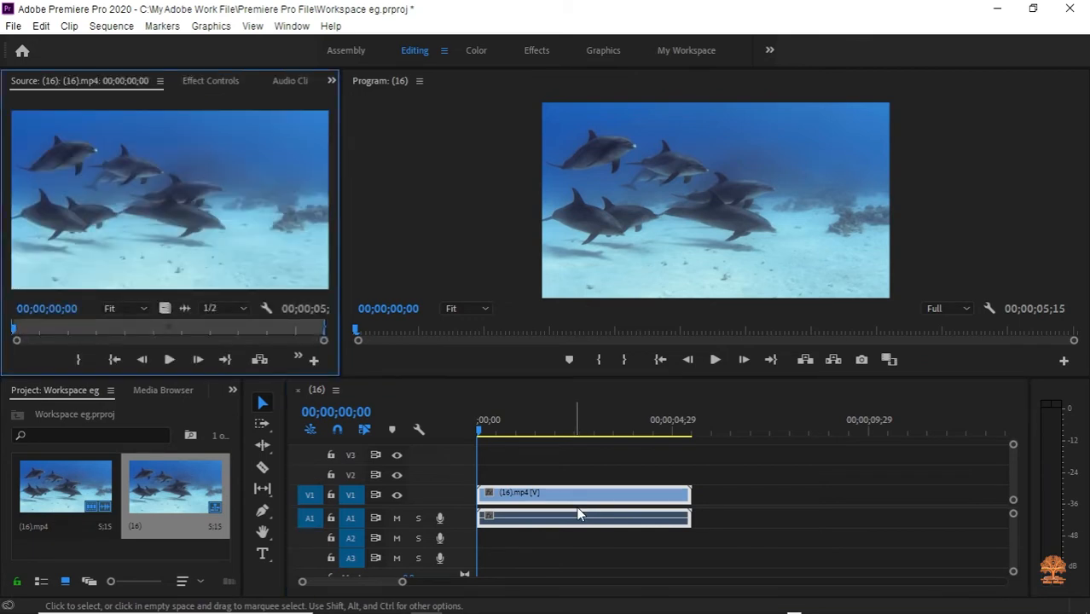
{"action": "left_click_drag", "start_coordinate": [340, 281], "coordinate": [425, 290]}
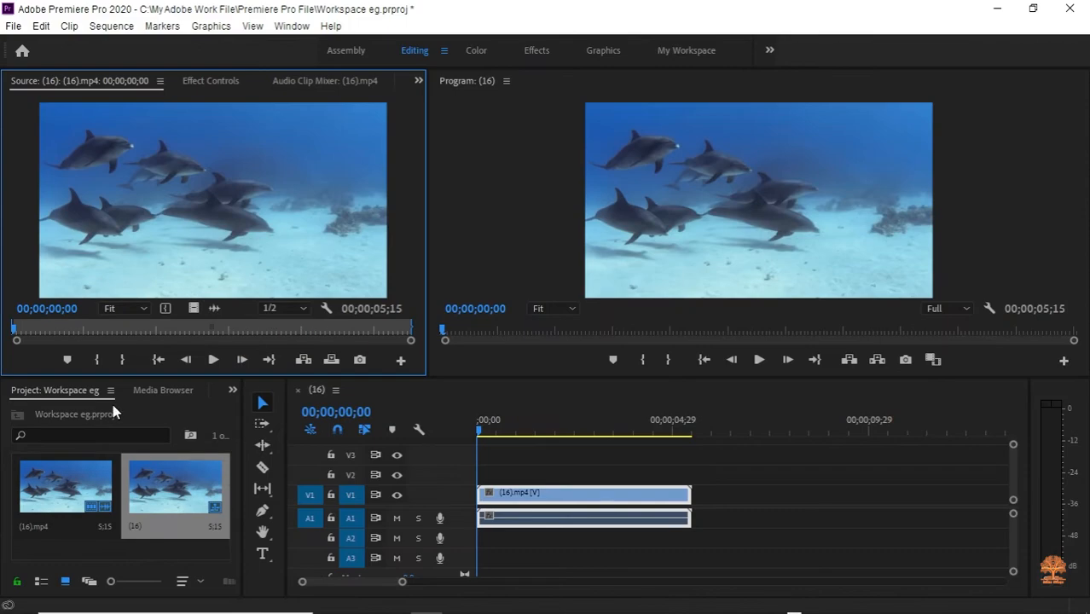
Maximize the Program panel to fill the workspace and restore it to its normal size.
{"action": "left_click", "coordinate": [572, 193]}
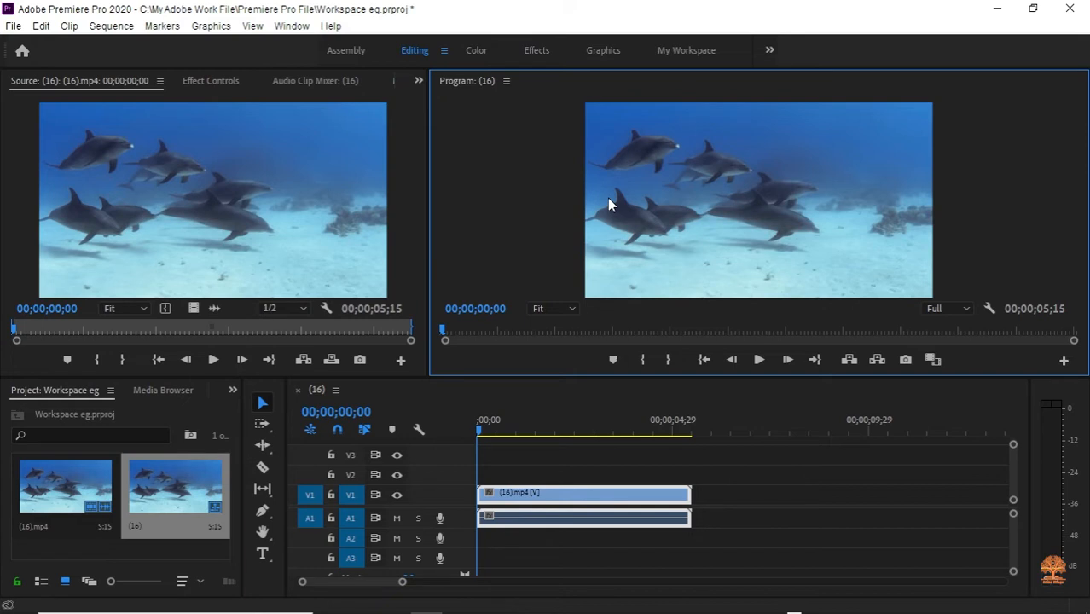
{"action": "key", "text": "grave"}
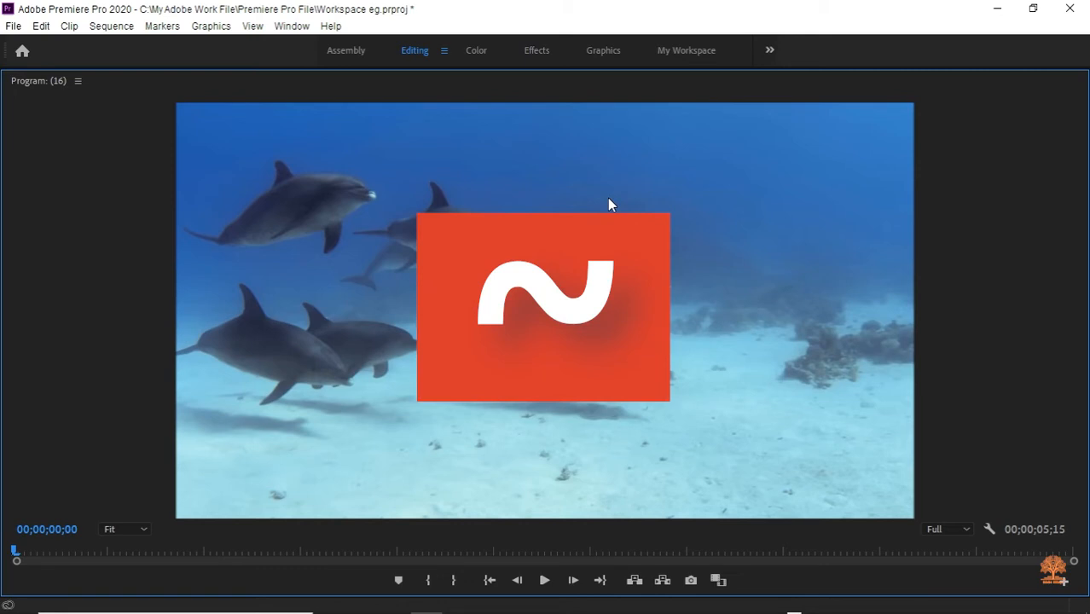
{"action": "key", "text": "grave"}
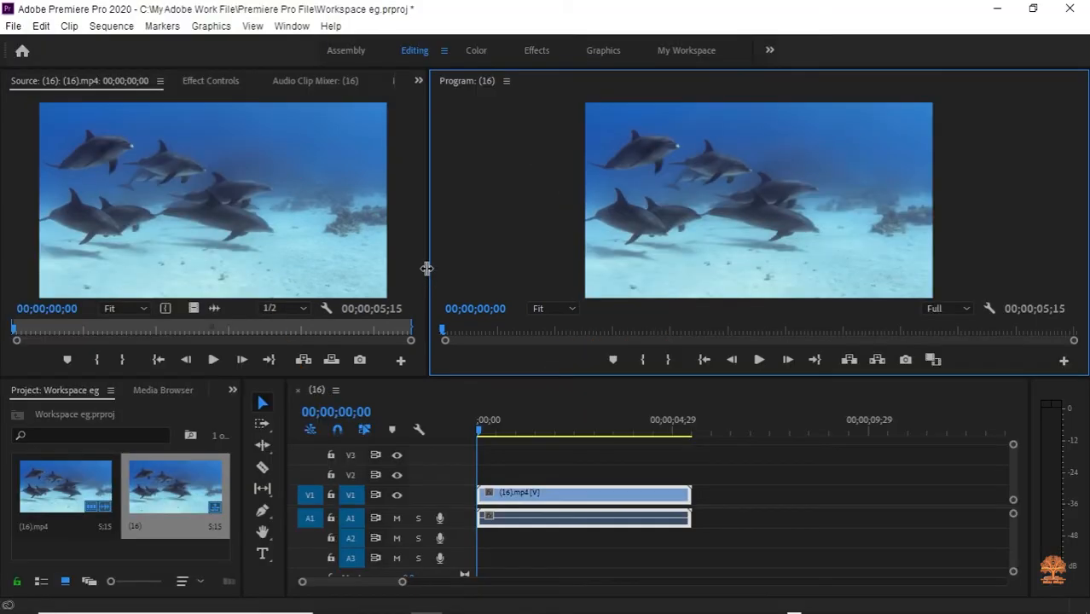
Adjust the divider between the Source and Program panels, widen the Project panel, and give the lower row of panels more height.
{"action": "left_click_drag", "start_coordinate": [425, 264], "coordinate": [360, 266]}
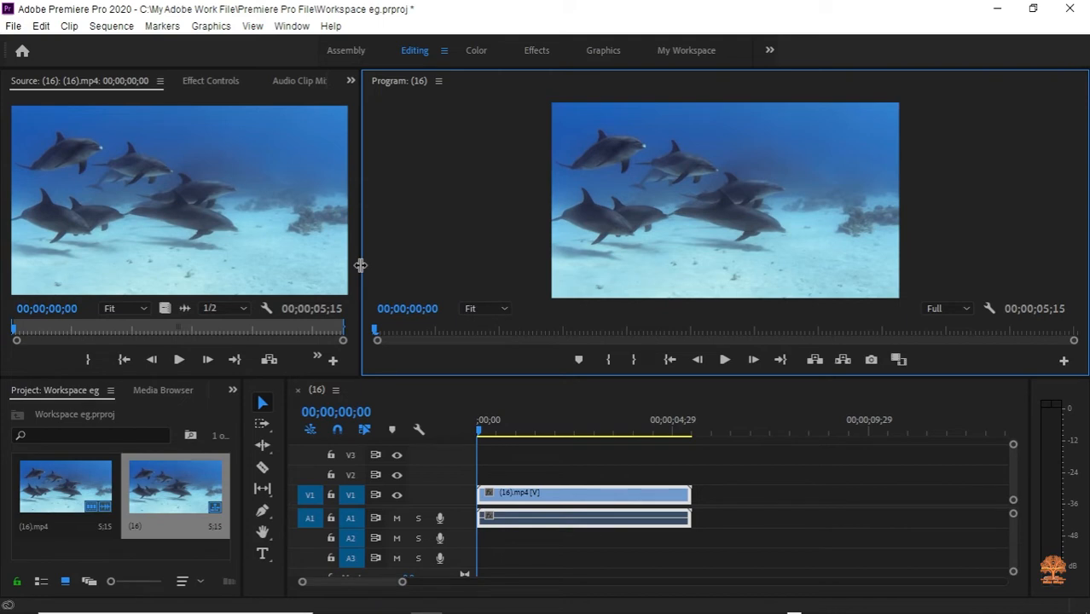
{"action": "left_click_drag", "start_coordinate": [359, 265], "coordinate": [452, 350]}
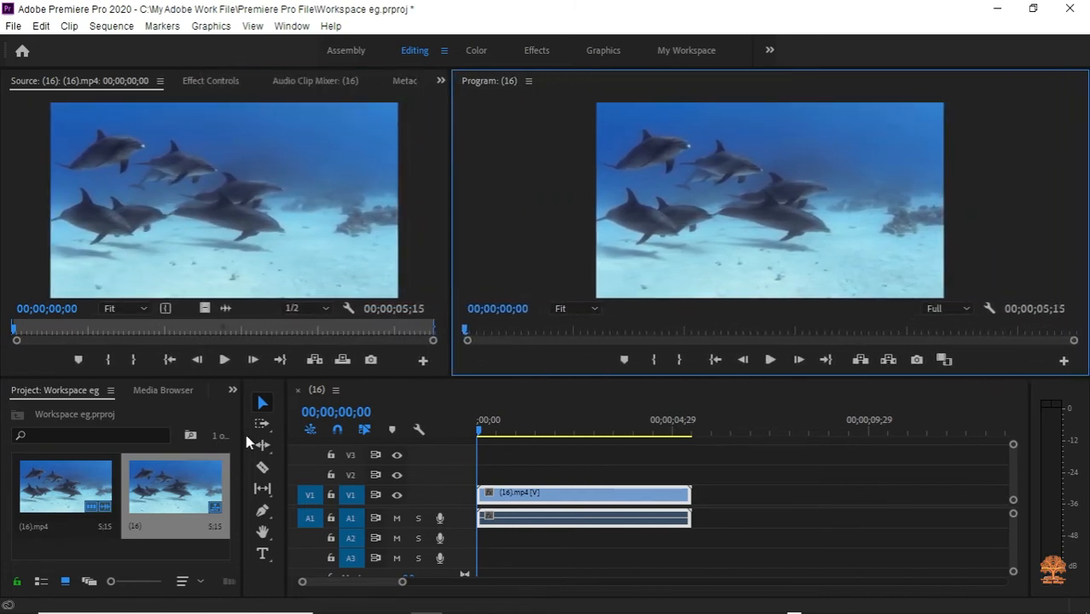
{"action": "left_click_drag", "start_coordinate": [244, 442], "coordinate": [438, 467]}
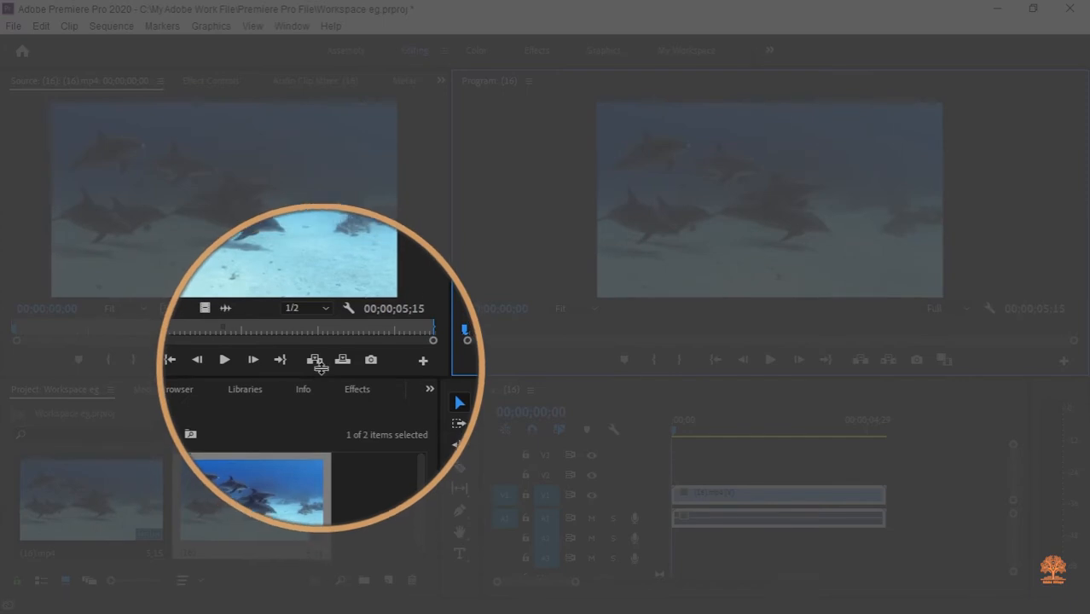
{"action": "left_click_drag", "start_coordinate": [320, 368], "coordinate": [323, 292]}
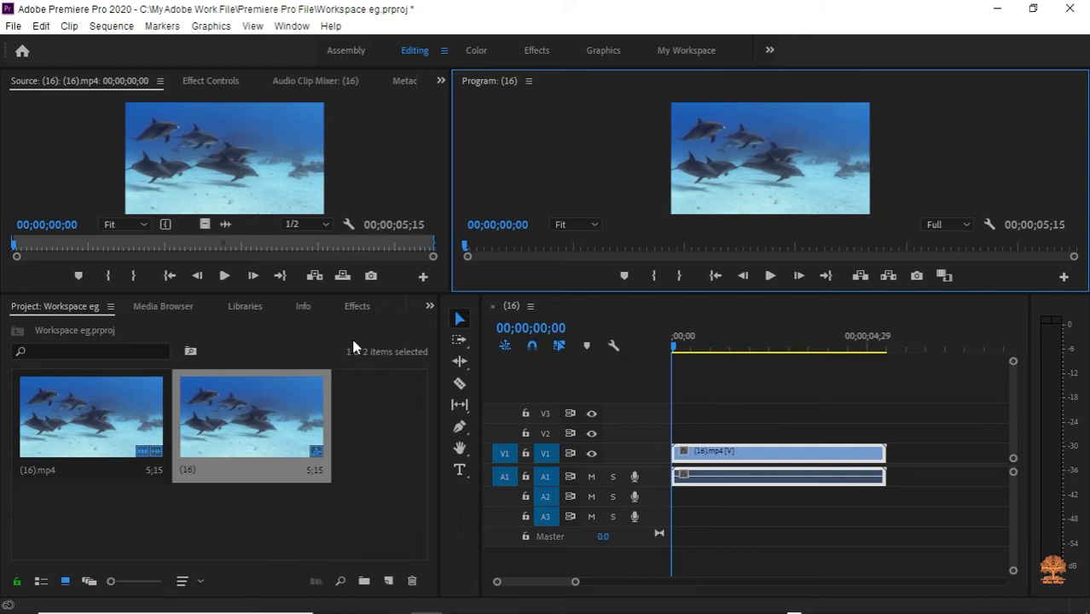
Close the Metadata panel in the Source Monitor's group.
{"action": "left_click", "coordinate": [408, 85]}
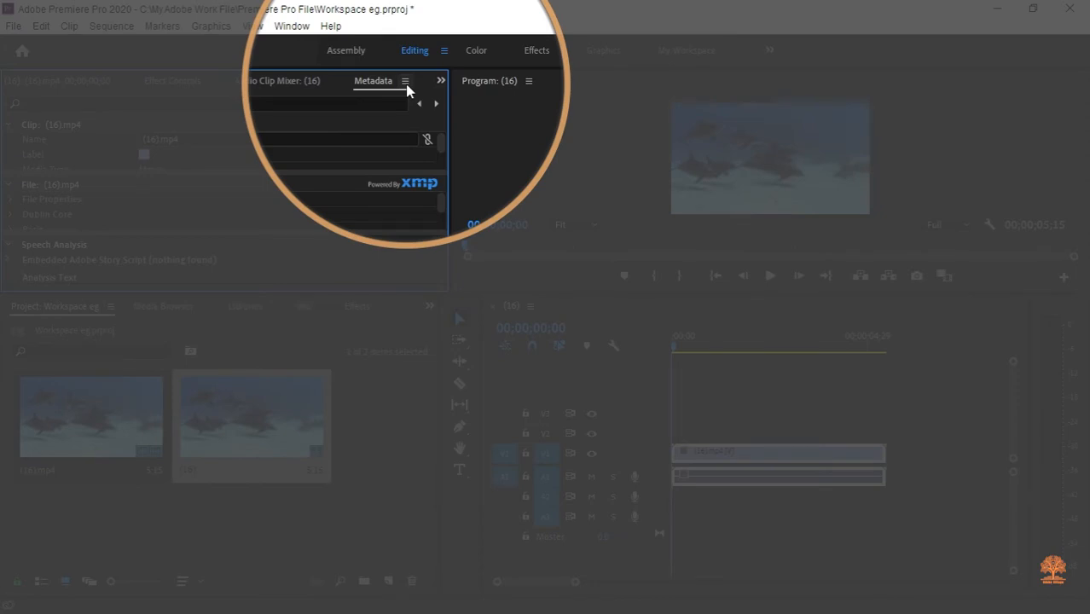
{"action": "left_click", "coordinate": [407, 87]}
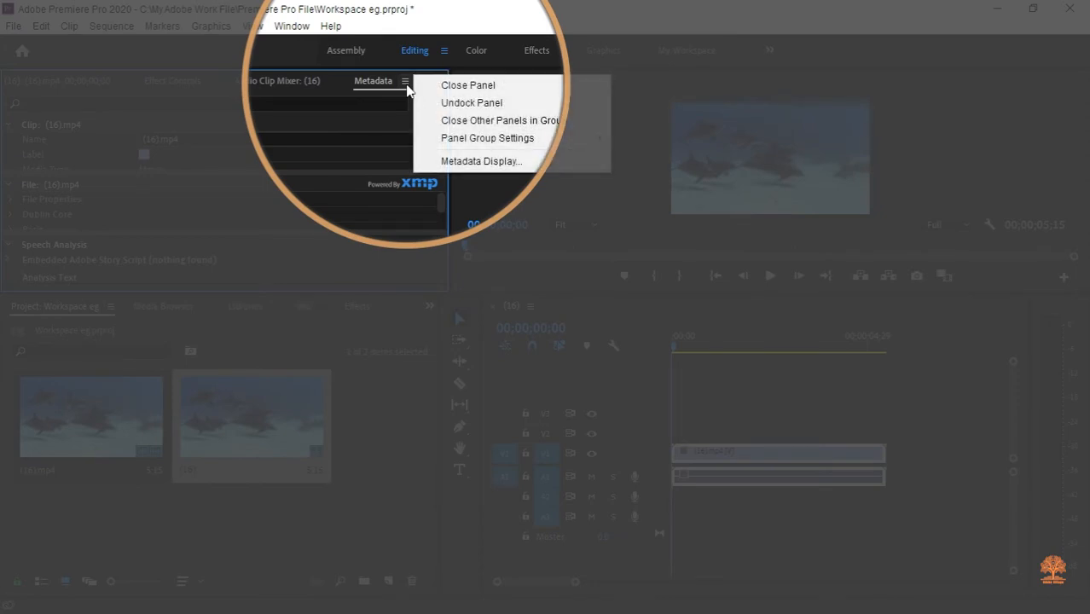
{"action": "left_click", "coordinate": [423, 87]}
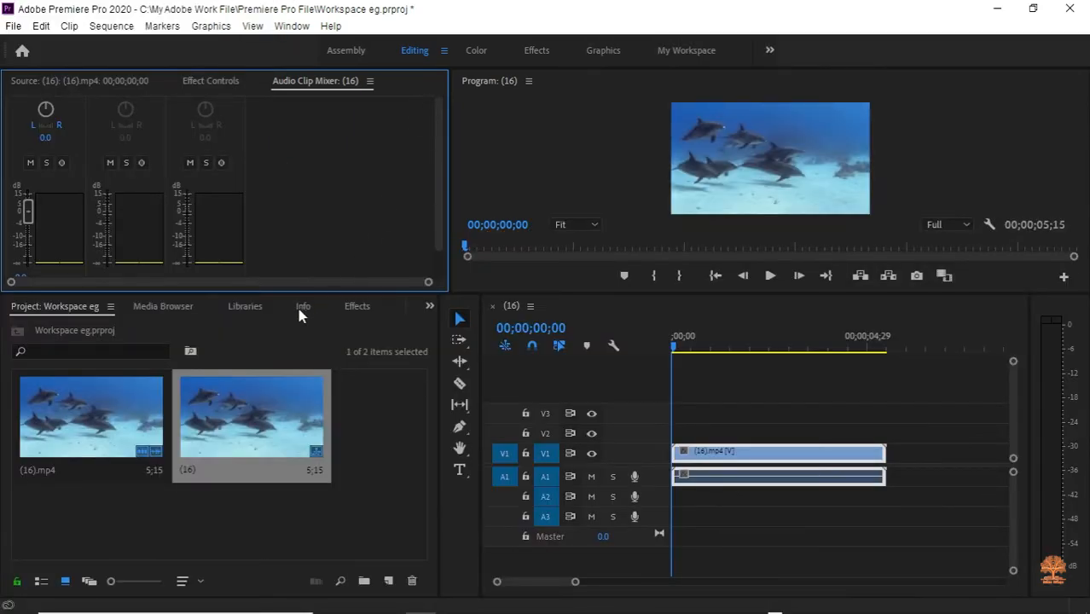
Close the Libraries and Media Browser panels in the Project panel's group.
{"action": "left_click", "coordinate": [252, 309]}
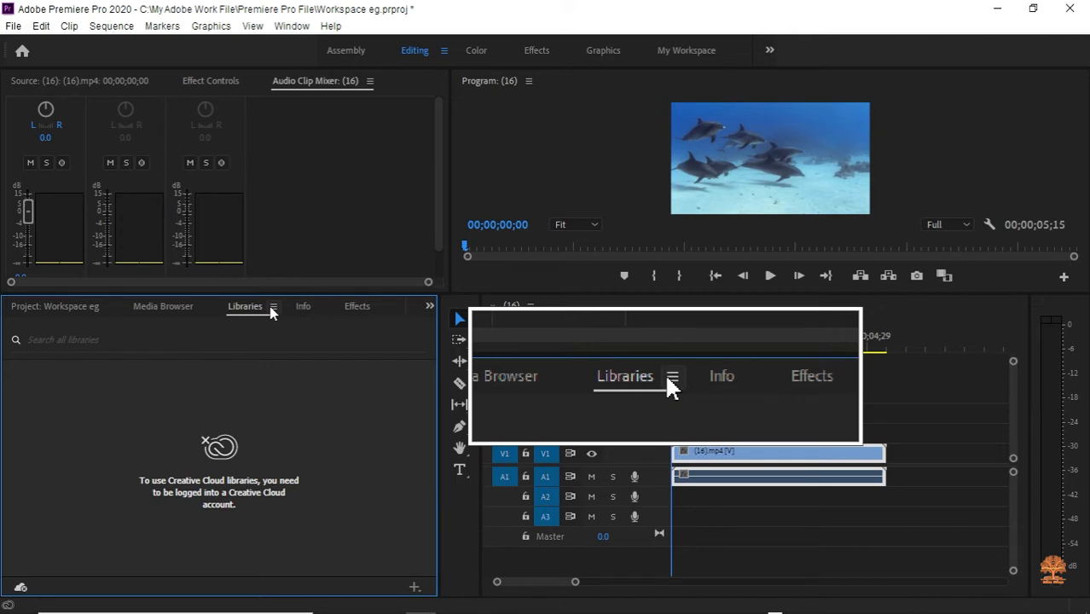
{"action": "left_click", "coordinate": [273, 306]}
{"action": "left_click", "coordinate": [320, 309]}
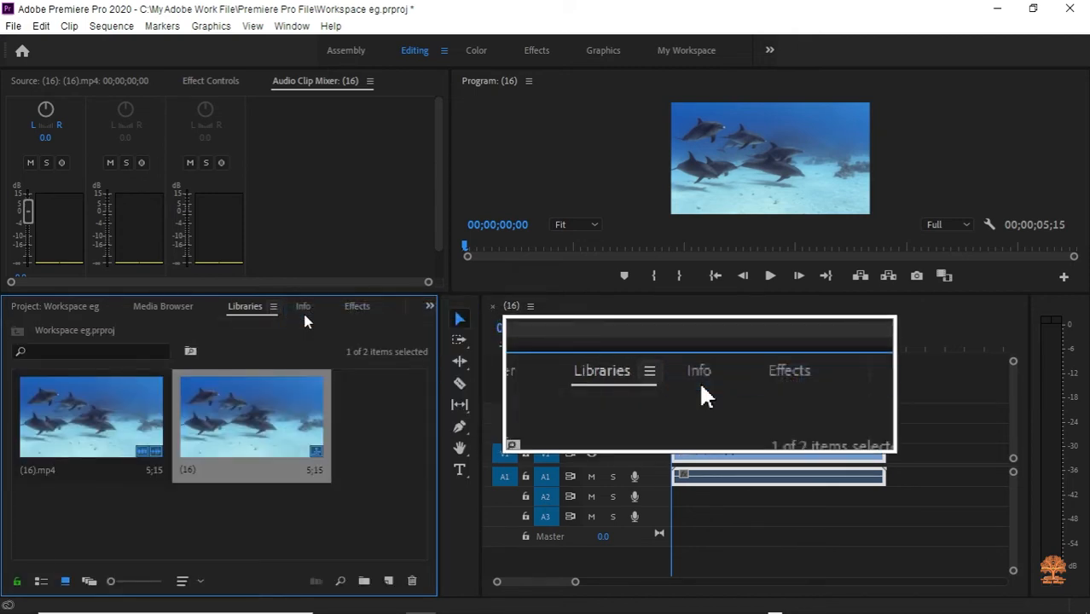
{"action": "left_click", "coordinate": [162, 306]}
{"action": "left_click", "coordinate": [205, 306]}
Show the Markers panel, and close the History panel in the same group.
{"action": "left_click", "coordinate": [256, 311]}
{"action": "left_click", "coordinate": [257, 306]}
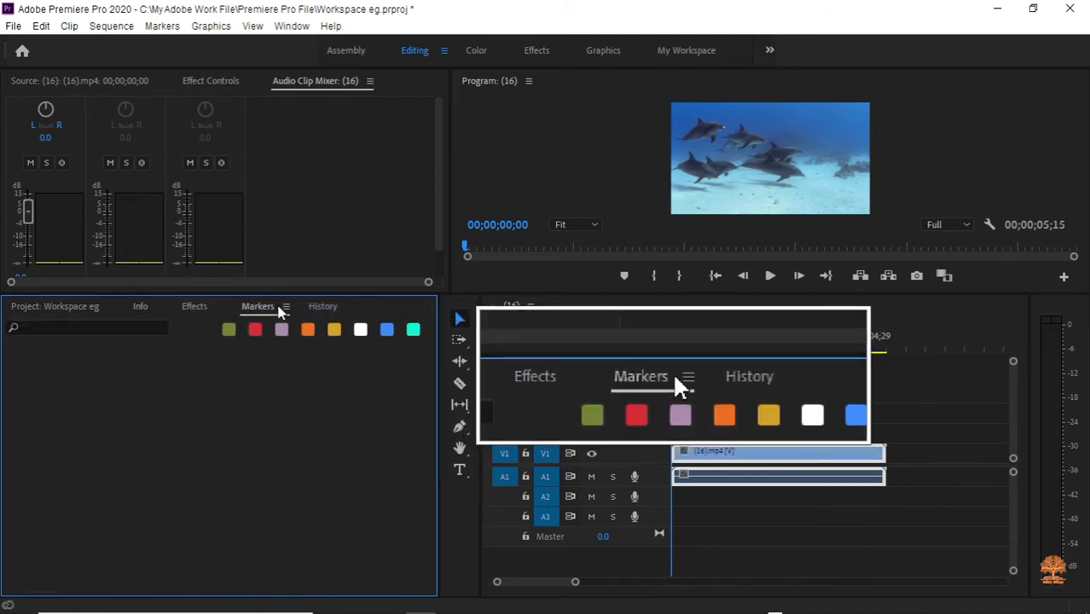
{"action": "left_click", "coordinate": [322, 306]}
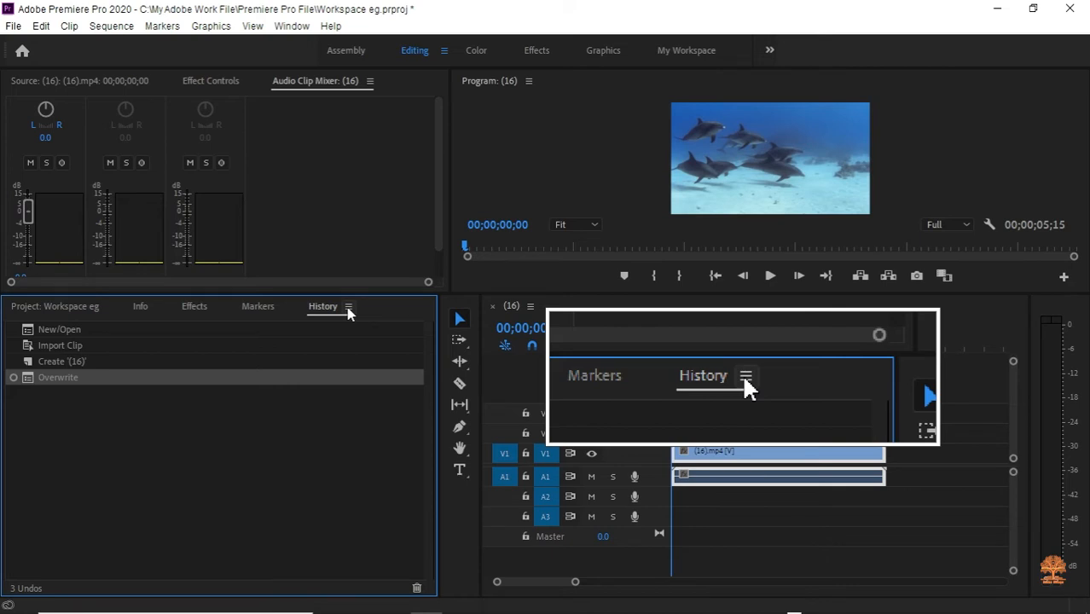
{"action": "left_click", "coordinate": [348, 306]}
{"action": "left_click", "coordinate": [348, 306]}
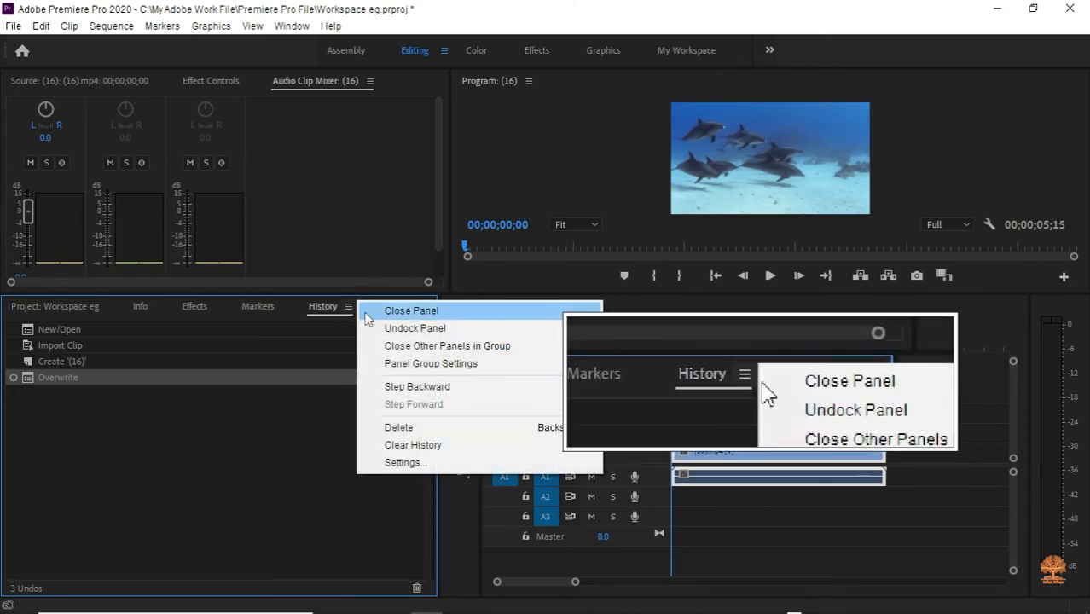
{"action": "left_click", "coordinate": [367, 311]}
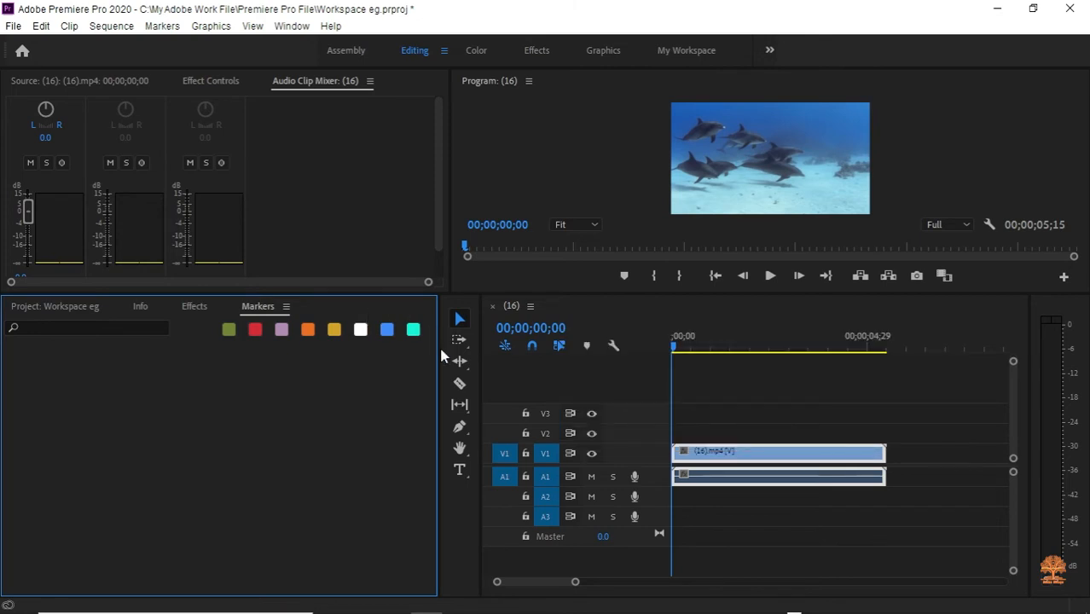
Narrow the Markers and Tools panels to widen the Timeline, and enlarge the Program panel in width and height.
{"action": "left_click_drag", "start_coordinate": [438, 350], "coordinate": [289, 365]}
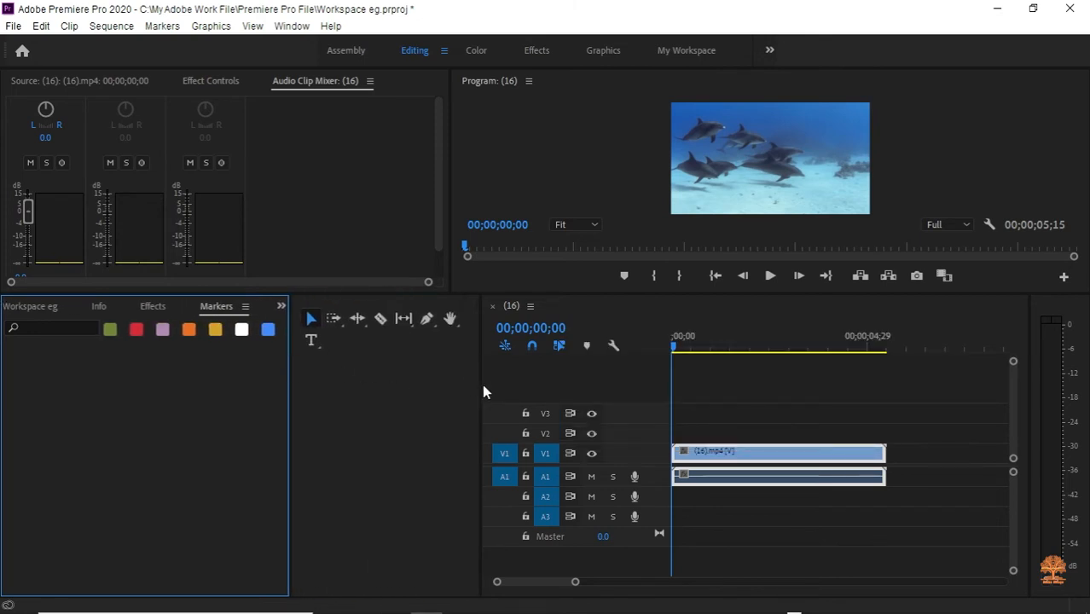
{"action": "left_click_drag", "start_coordinate": [479, 385], "coordinate": [325, 396]}
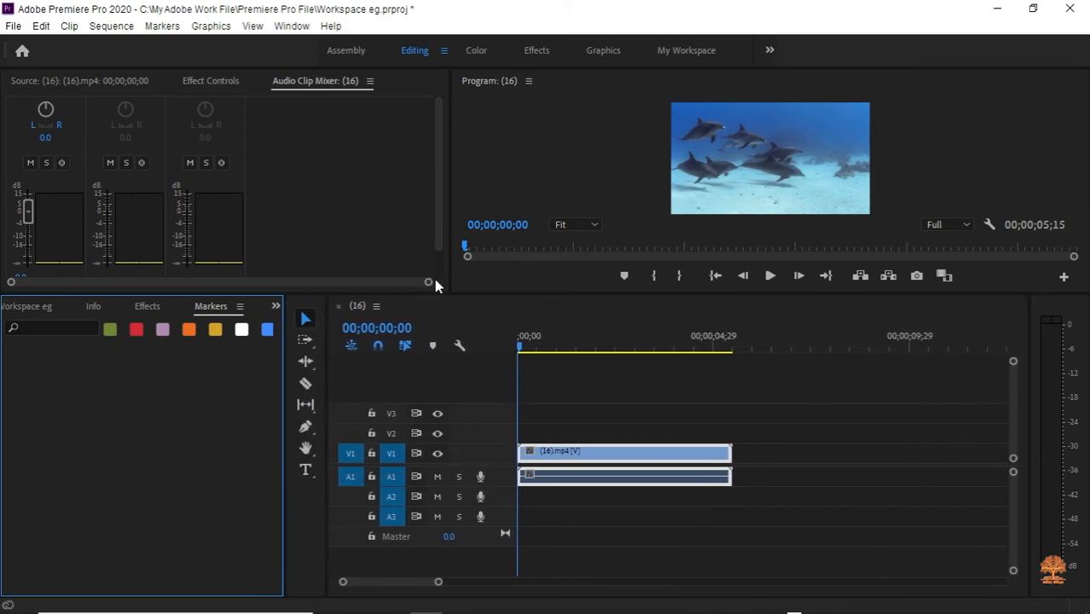
{"action": "left_click_drag", "start_coordinate": [477, 293], "coordinate": [341, 302]}
Show the Effect Controls panel, and reorder the Source Monitor so it sits after Effect Controls in its group.
{"action": "left_click", "coordinate": [136, 80]}
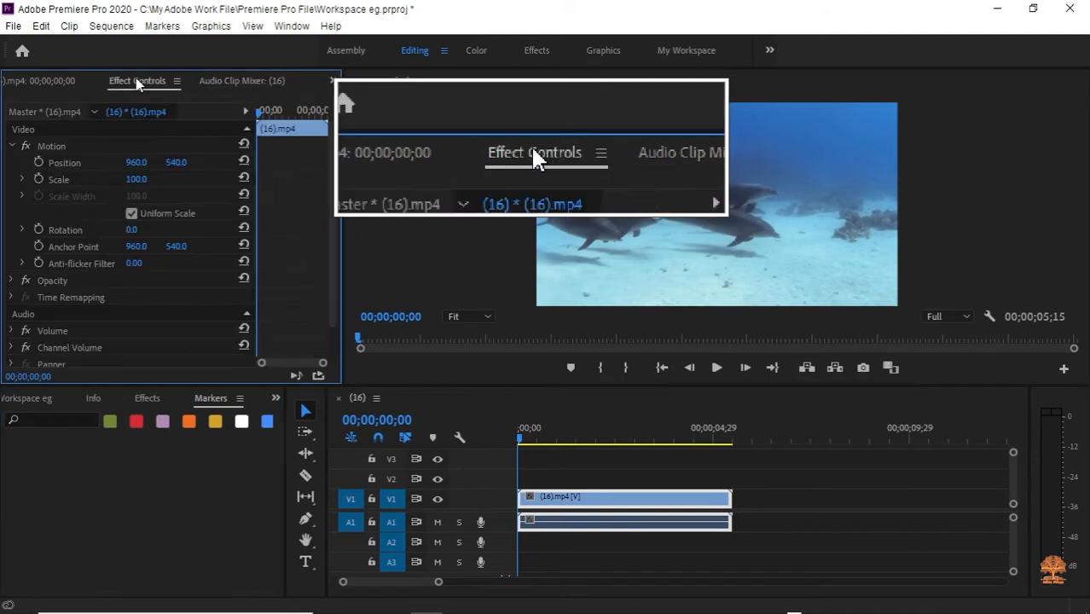
{"action": "left_click", "coordinate": [51, 83]}
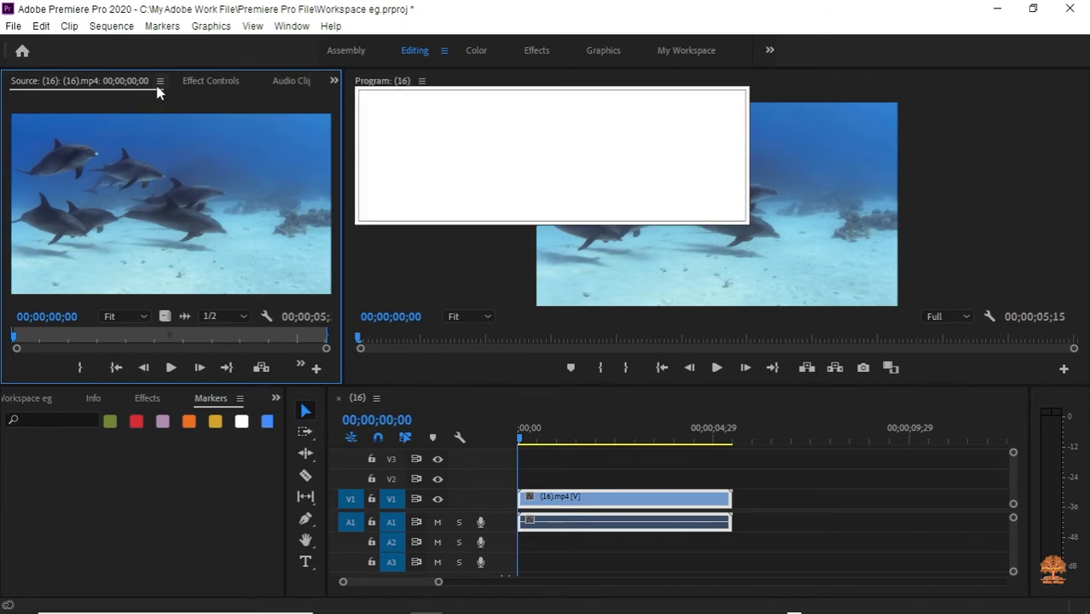
{"action": "left_click_drag", "start_coordinate": [146, 85], "coordinate": [336, 85]}
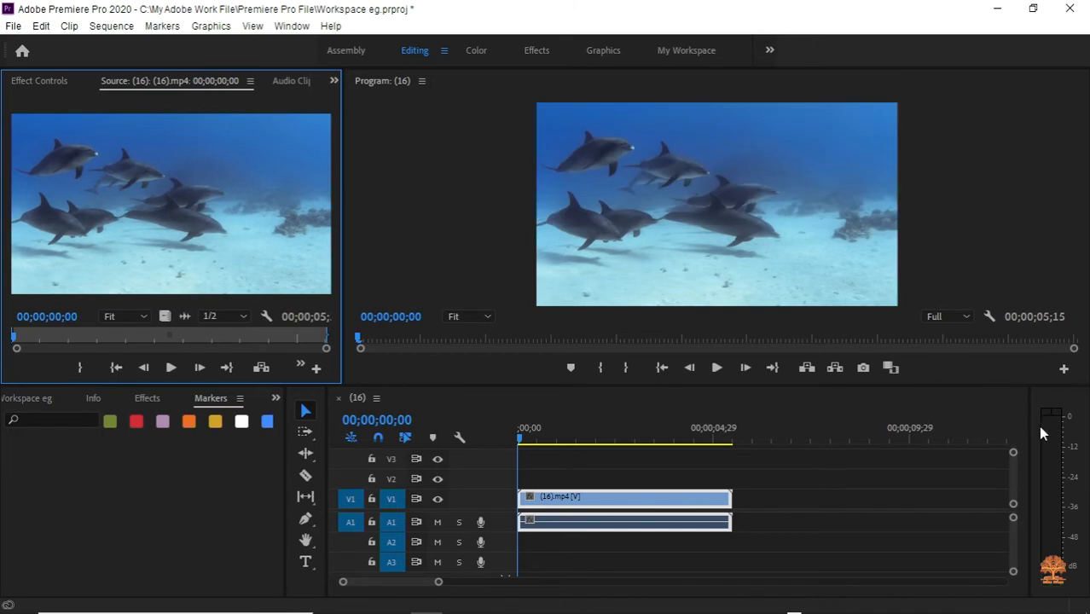
Dock the Audio Clip Mixer as a separate panel beyond the Program panel's right edge and narrow it.
{"action": "left_click", "coordinate": [301, 82]}
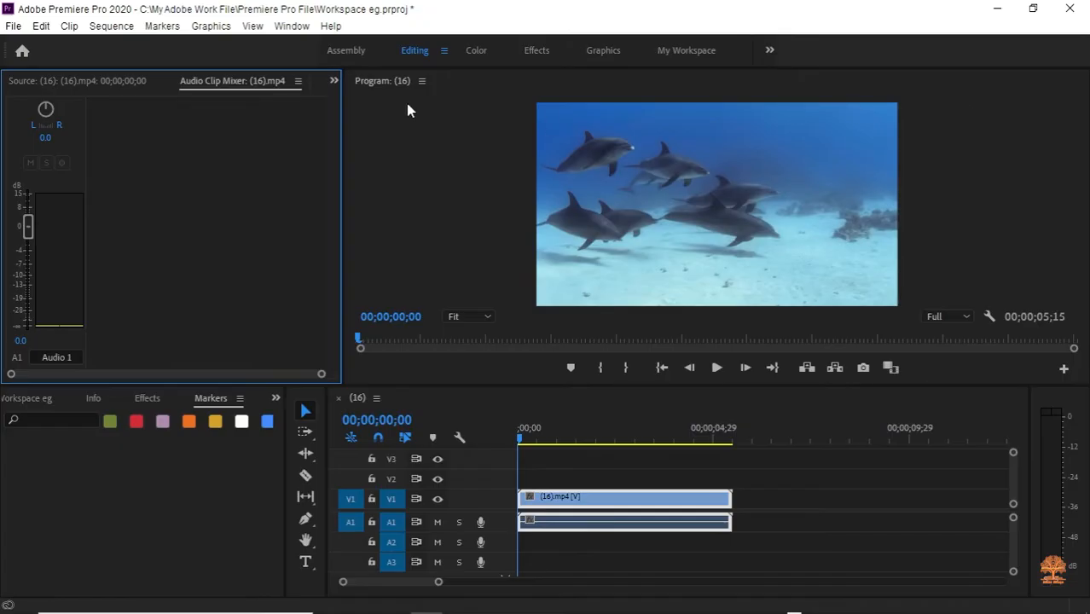
{"action": "left_click_drag", "start_coordinate": [238, 94], "coordinate": [1057, 145]}
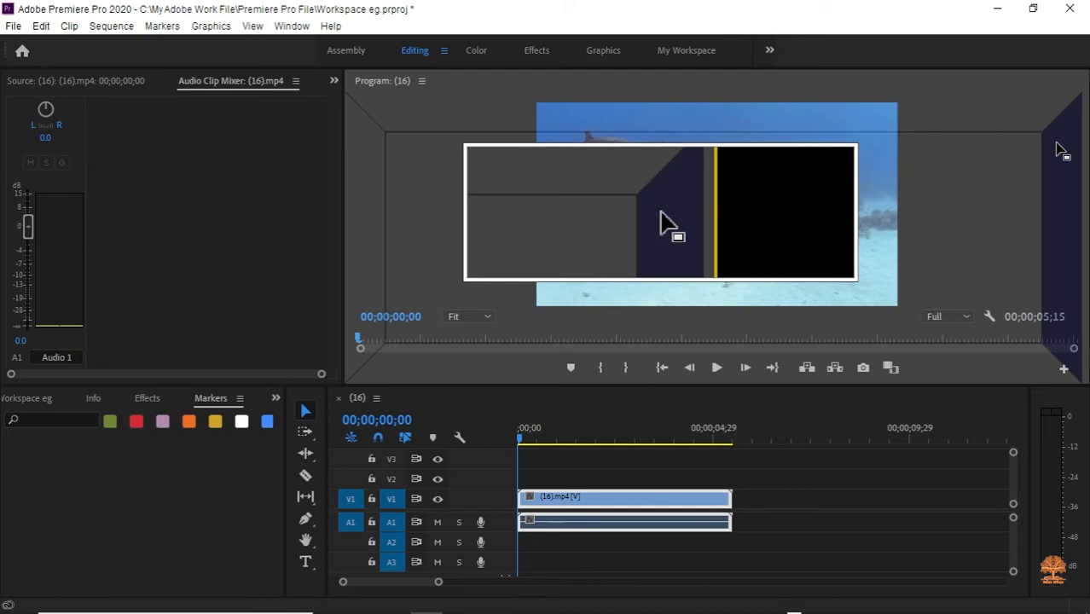
{"action": "left_click_drag", "start_coordinate": [1057, 145], "coordinate": [1058, 146]}
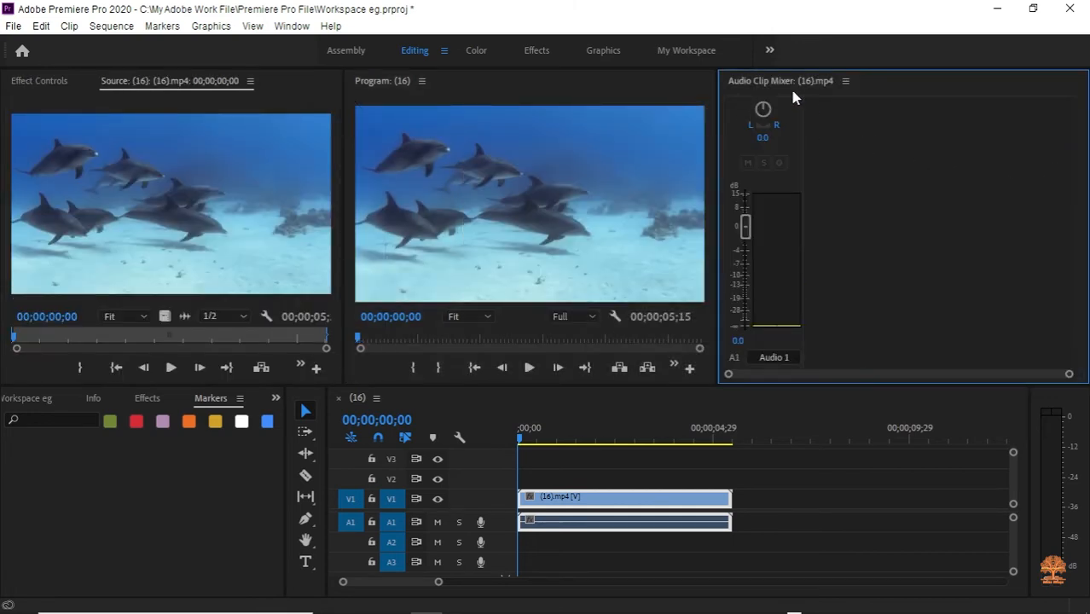
{"action": "left_click_drag", "start_coordinate": [714, 122], "coordinate": [919, 144]}
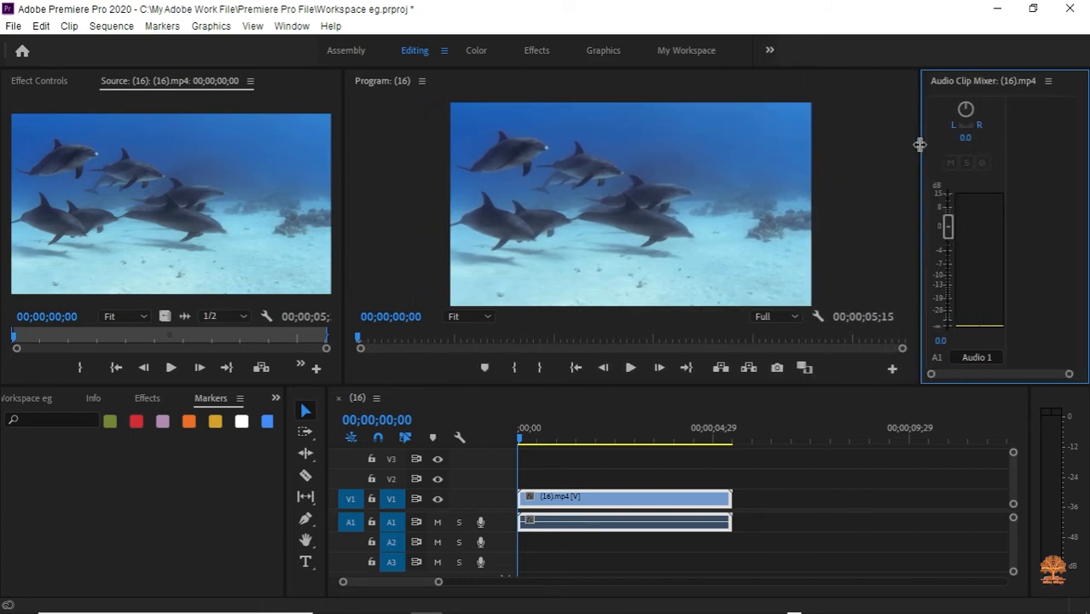
Look over the list of available panels, and view the Color, Effects and Graphics workspaces in turn.
{"action": "left_click", "coordinate": [290, 26]}
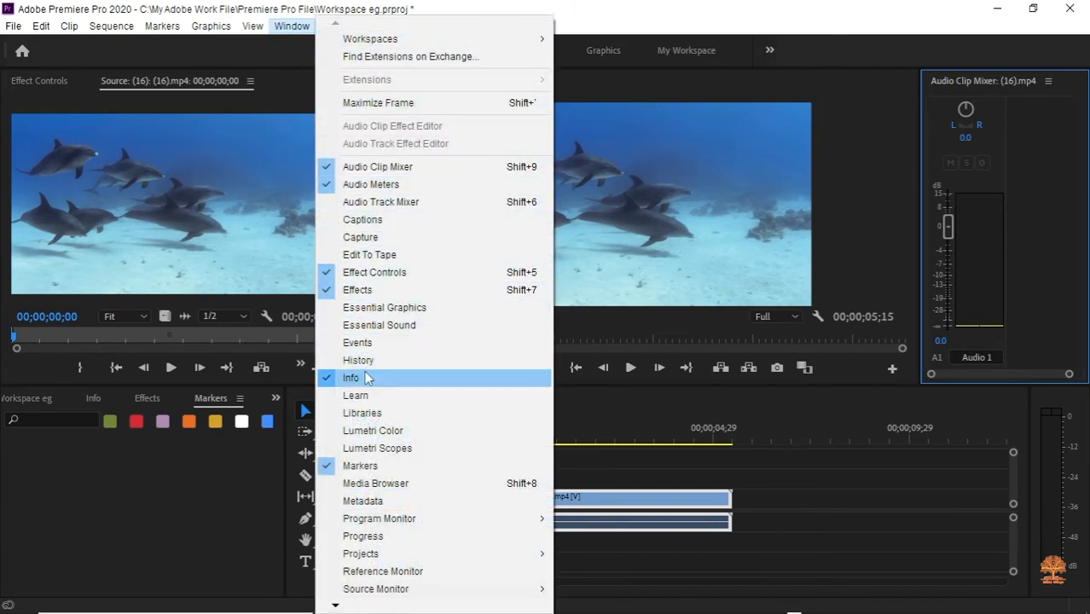
{"action": "left_click", "coordinate": [380, 437]}
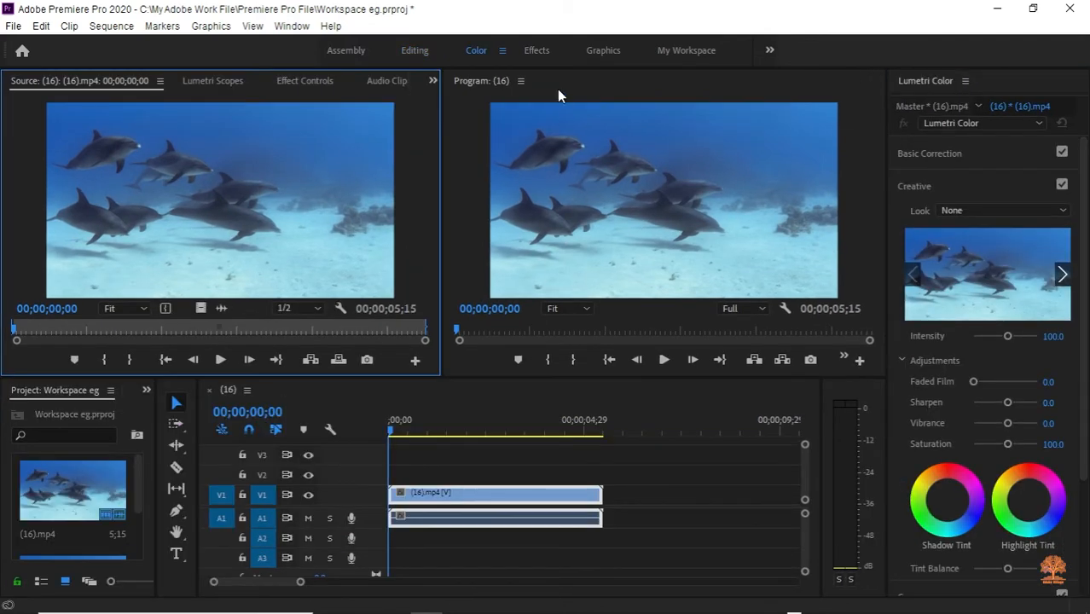
{"action": "left_click", "coordinate": [543, 49]}
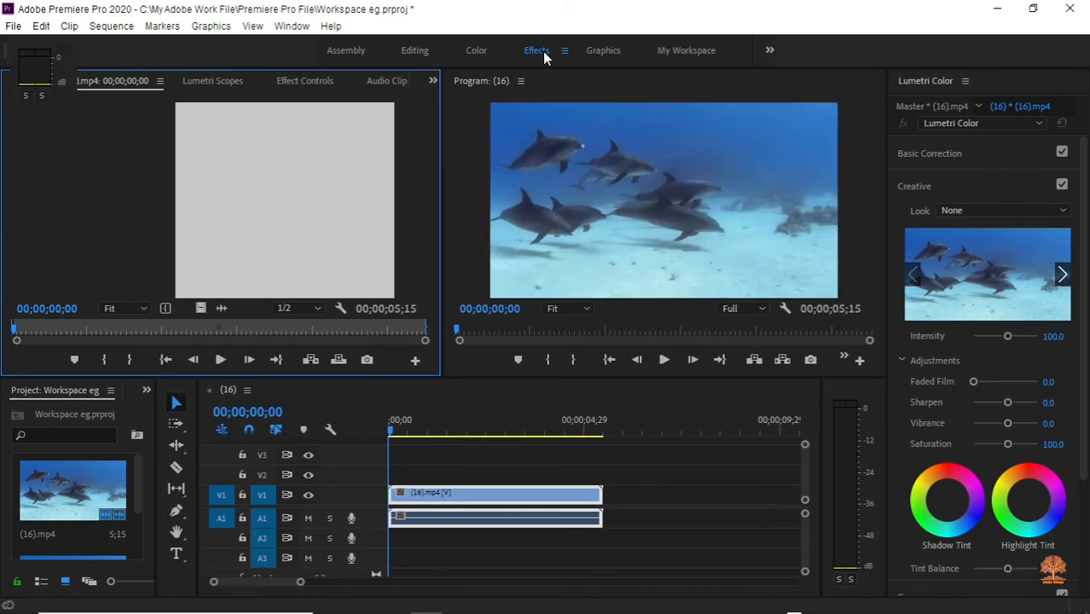
{"action": "left_click", "coordinate": [594, 53]}
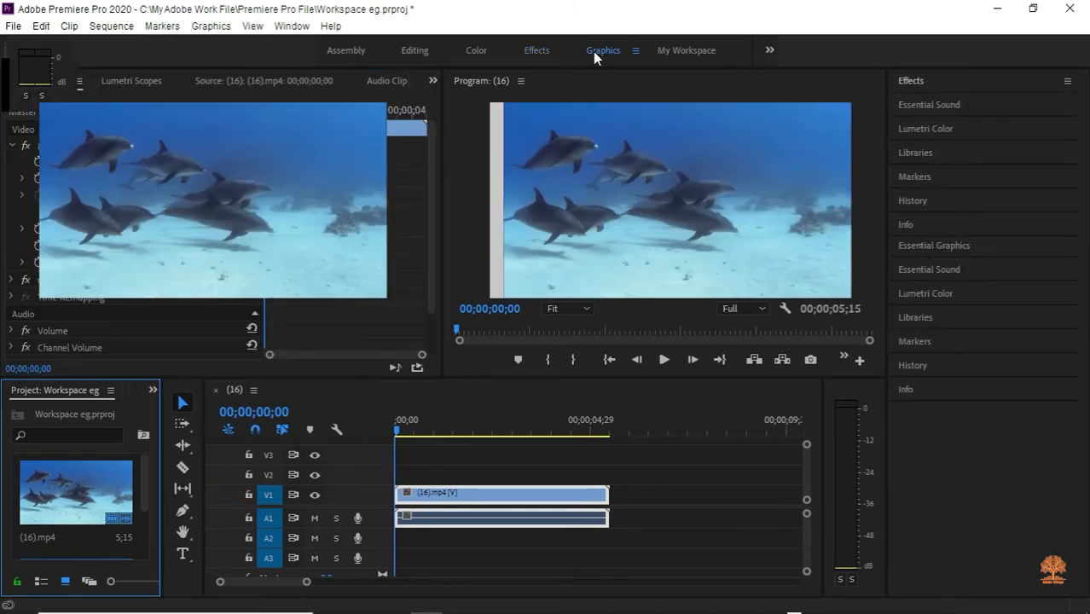
Switch to My Workspace and widen the Source Monitor until it is about as wide as the Program panel.
{"action": "left_click", "coordinate": [680, 52]}
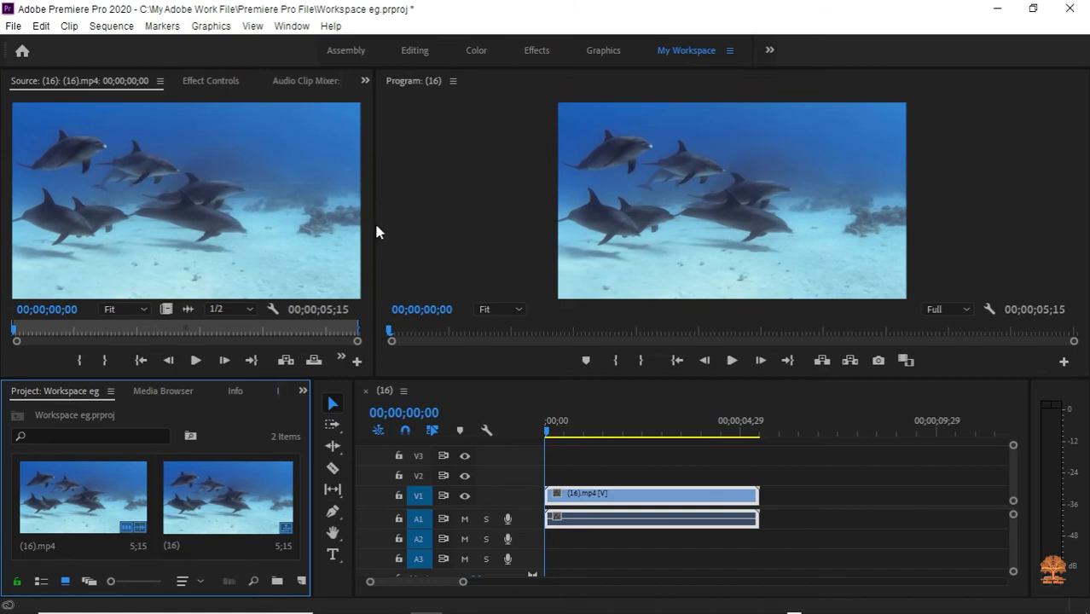
{"action": "left_click_drag", "start_coordinate": [372, 225], "coordinate": [556, 233]}
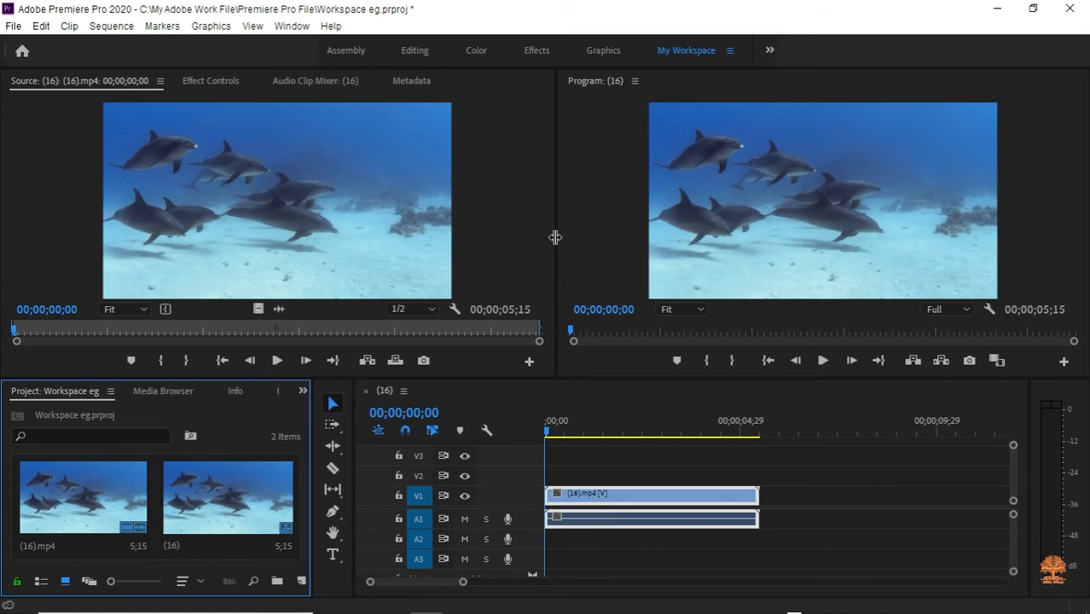
Edit the workspaces so that Assembly sits under Do Not Show, between Libraries and Learning, and apply the change.
{"action": "left_click", "coordinate": [289, 26]}
{"action": "mouse_move", "coordinate": [337, 39]}
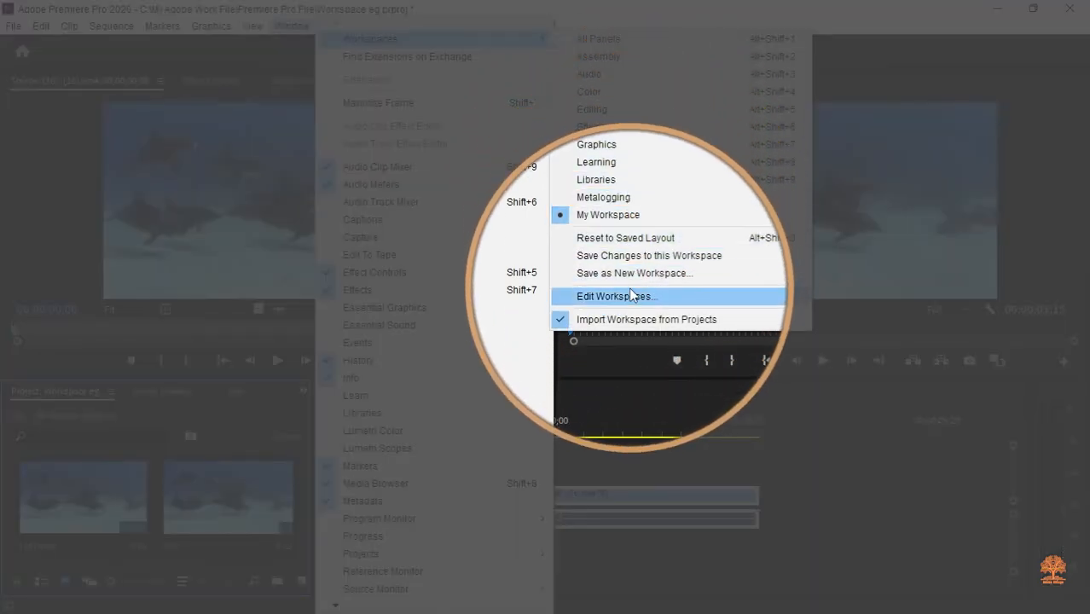
{"action": "left_click", "coordinate": [631, 294]}
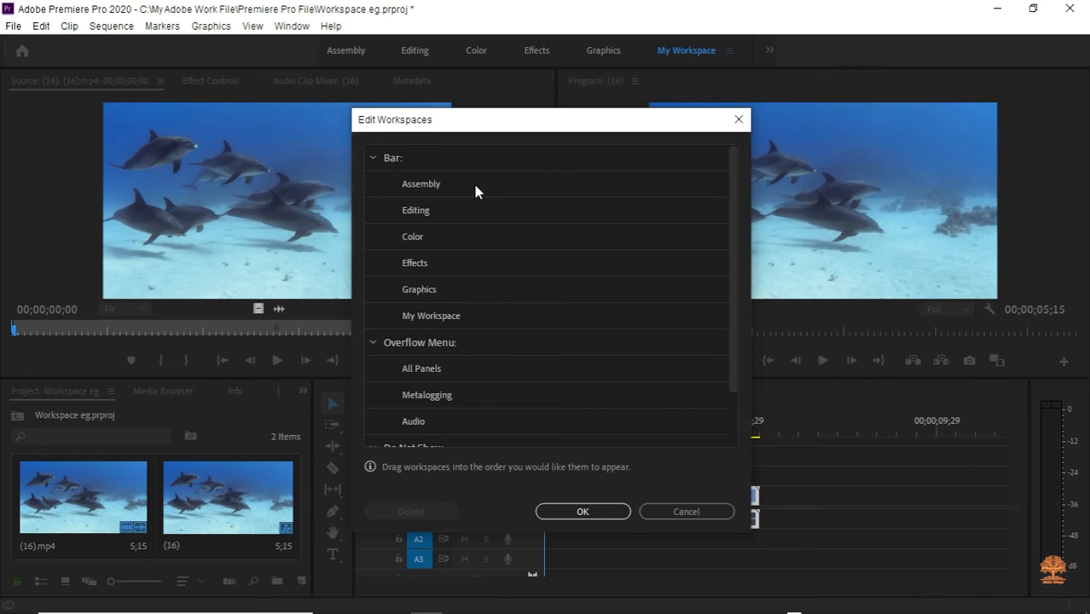
{"action": "left_click", "coordinate": [475, 187]}
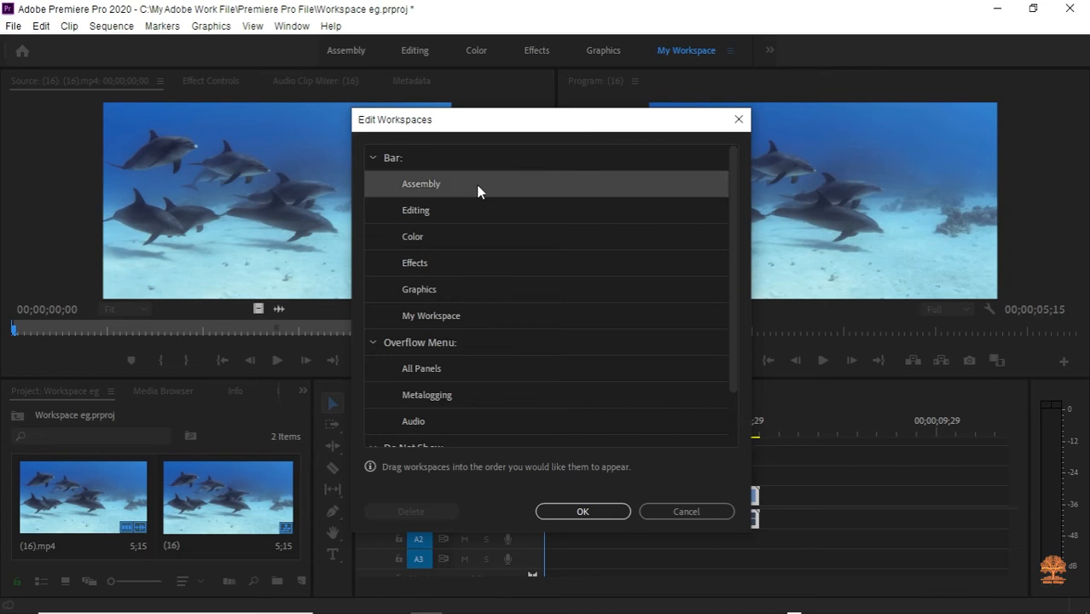
{"action": "left_click_drag", "start_coordinate": [478, 191], "coordinate": [430, 421]}
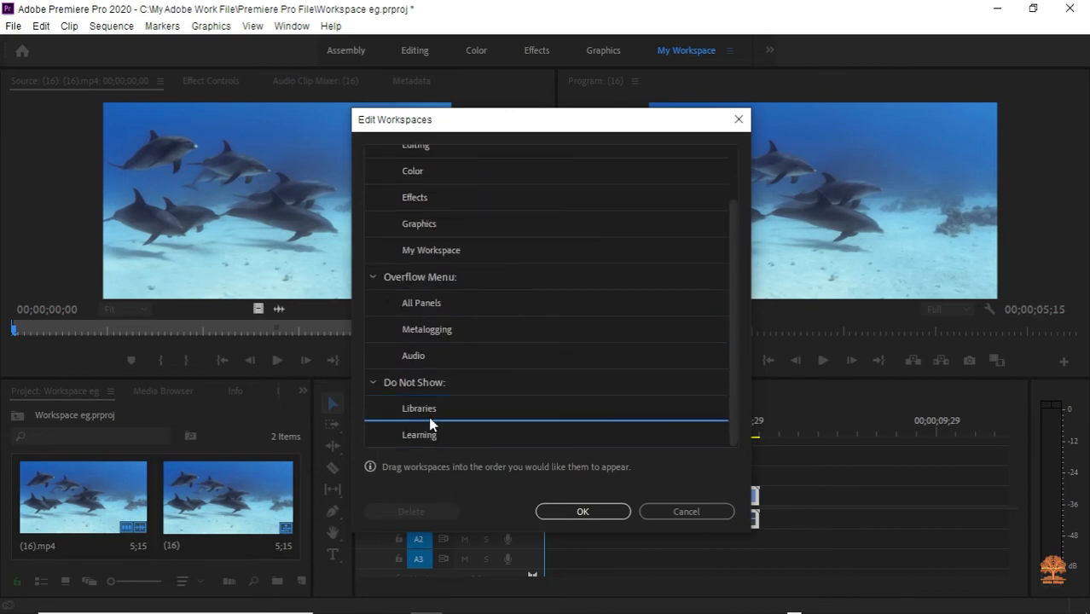
{"action": "left_click_drag", "start_coordinate": [431, 422], "coordinate": [431, 422]}
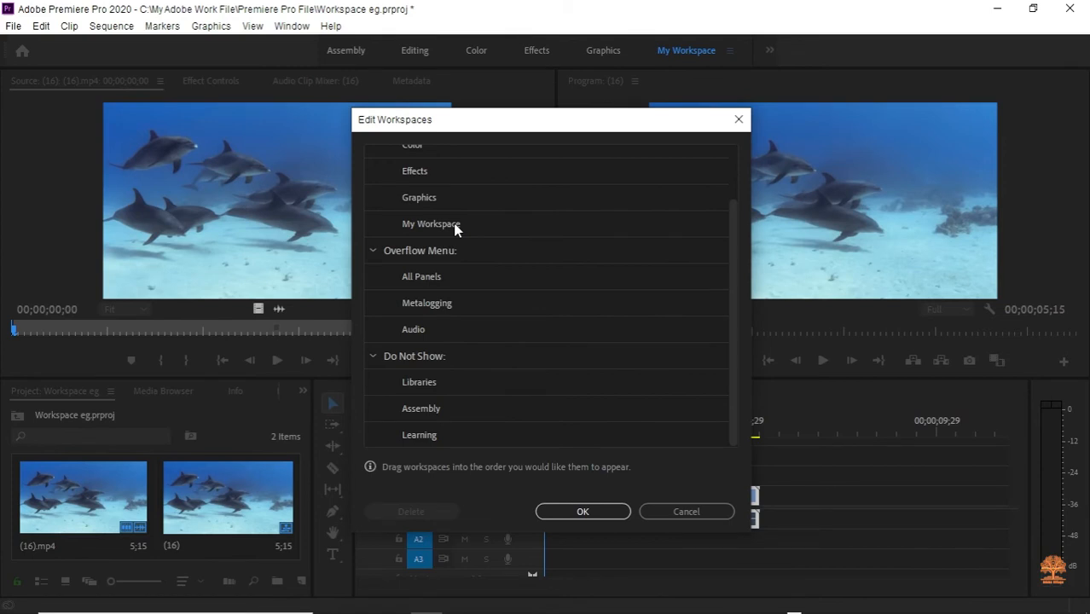
{"action": "scroll", "coordinate": [439, 238], "scroll_direction": "up", "scroll_amount": 2}
{"action": "left_click", "coordinate": [421, 186]}
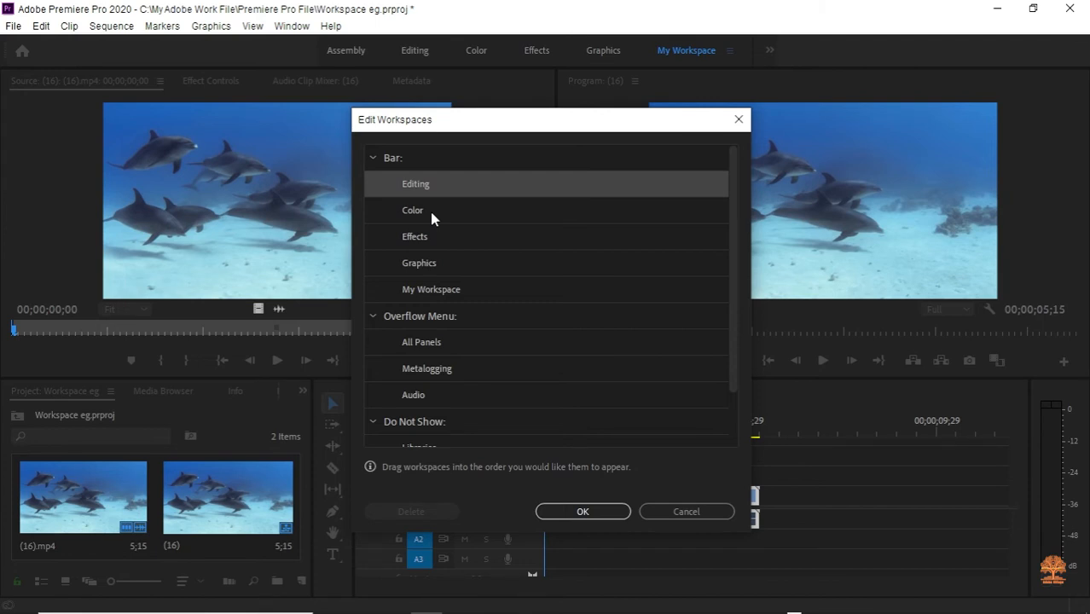
{"action": "scroll", "coordinate": [537, 265], "scroll_direction": "down", "scroll_amount": 2}
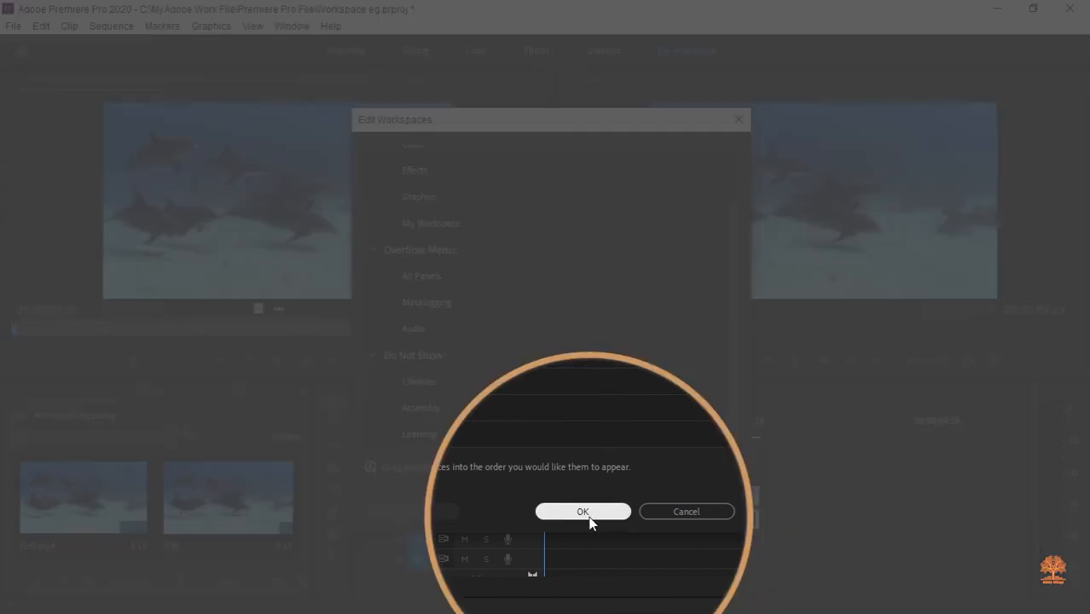
{"action": "left_click", "coordinate": [587, 513]}
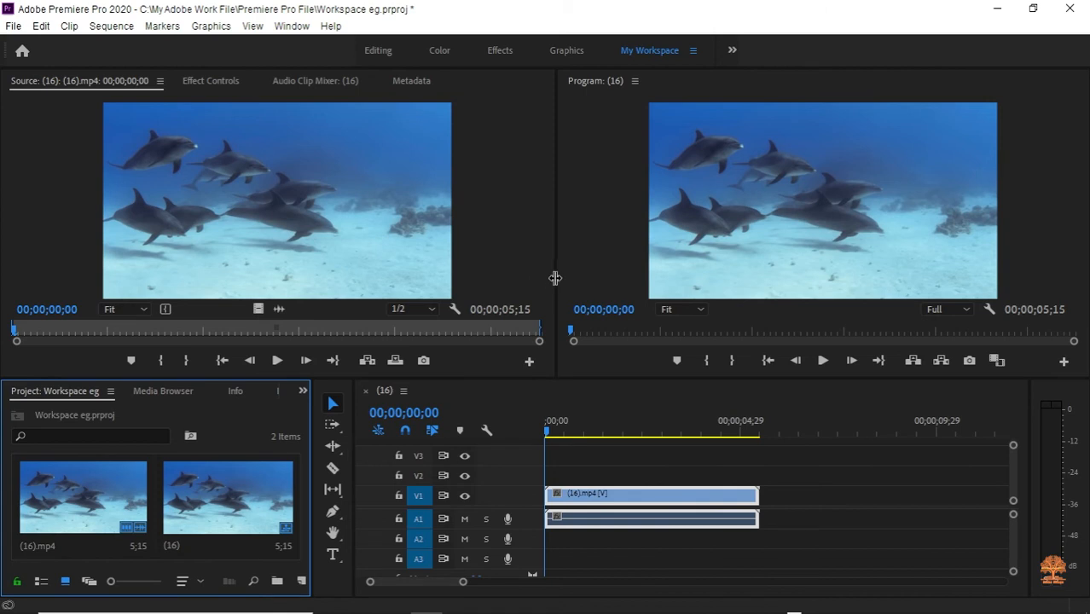
Narrow the Source Monitor slightly in My Workspace, and switch to the Editing workspace.
{"action": "left_click_drag", "start_coordinate": [556, 278], "coordinate": [506, 264]}
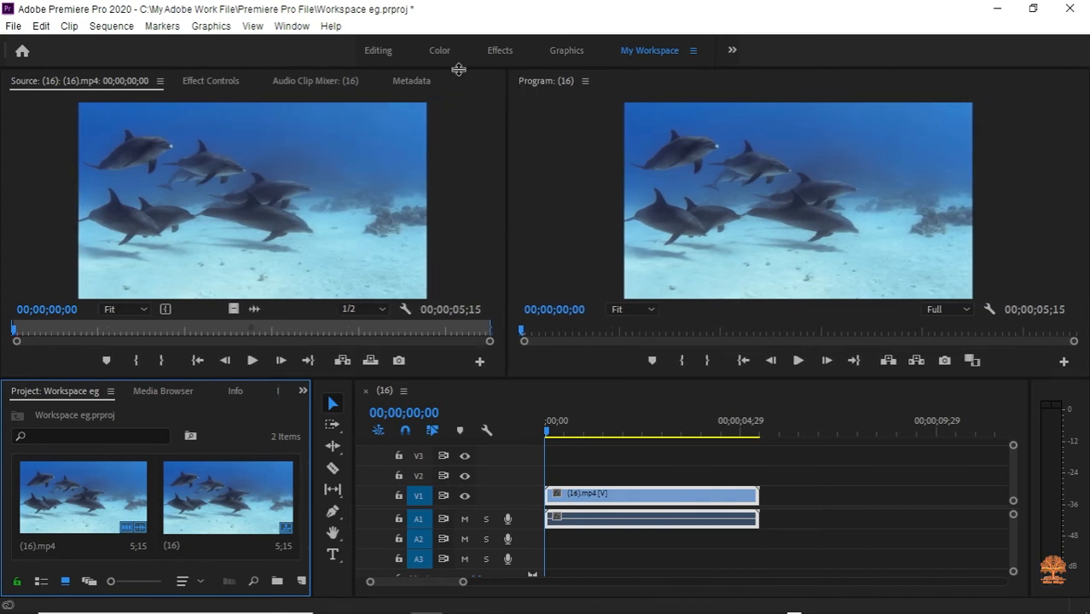
{"action": "left_click", "coordinate": [368, 53]}
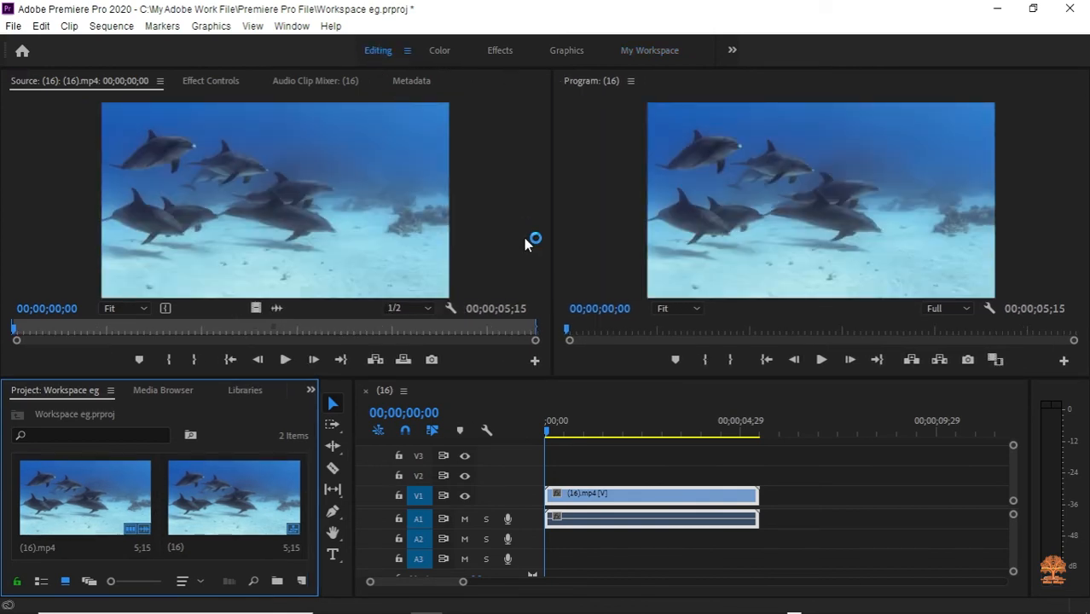
Add the Captions panel to the Editing workspace, and open the Capture panel briefly before closing it.
{"action": "left_click", "coordinate": [292, 26]}
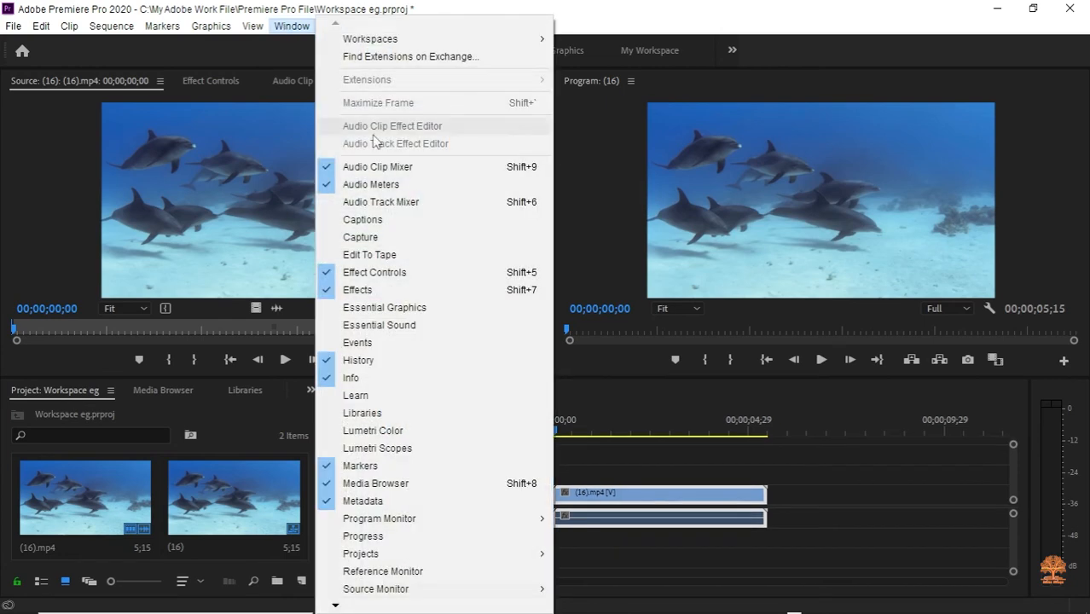
{"action": "left_click", "coordinate": [350, 217]}
{"action": "left_click", "coordinate": [291, 28]}
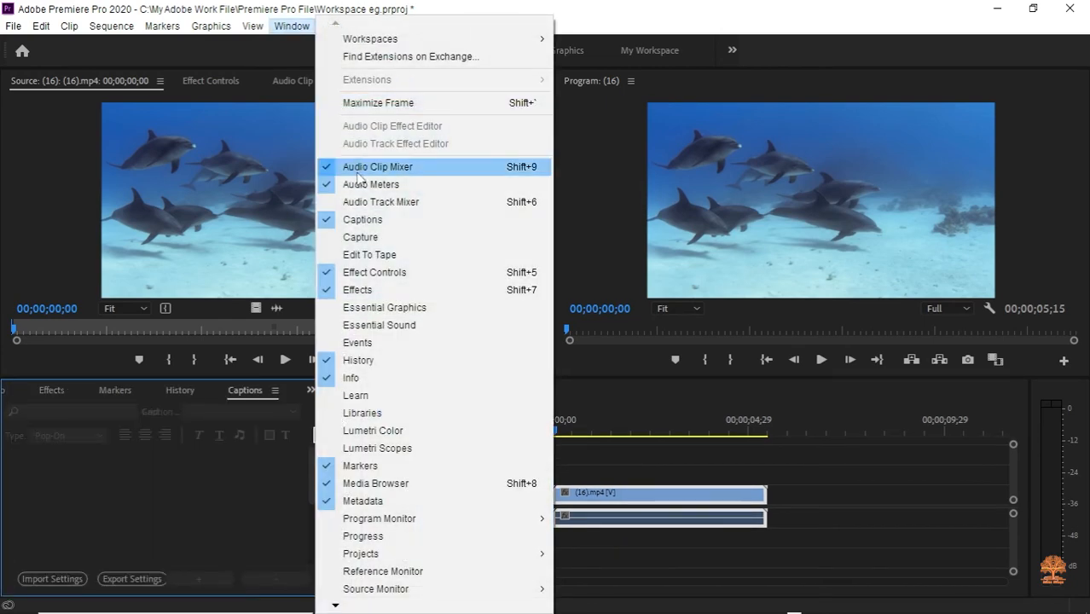
{"action": "left_click", "coordinate": [345, 236]}
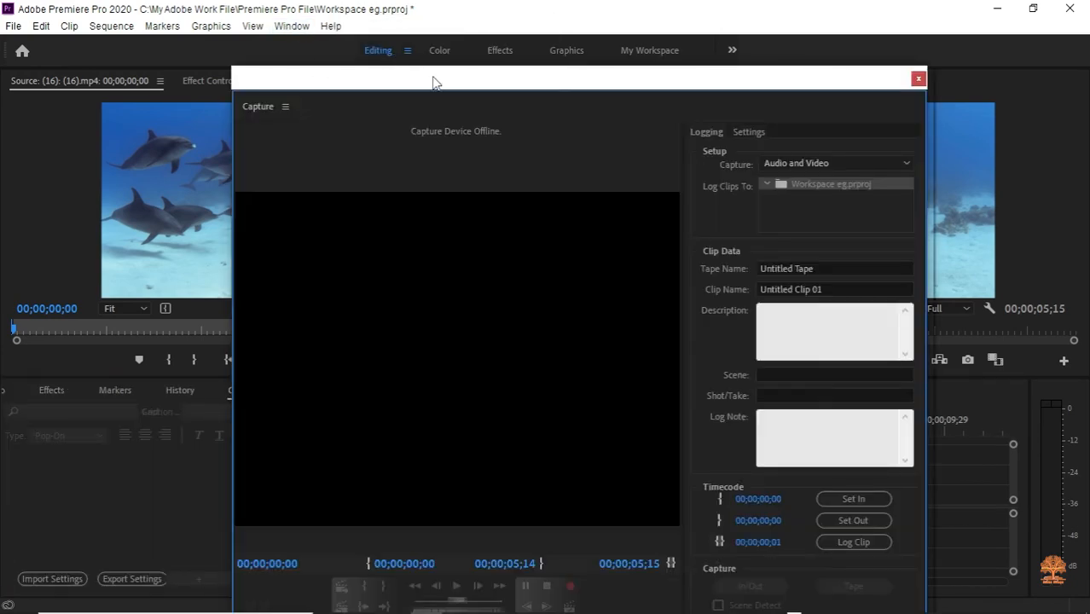
{"action": "left_click", "coordinate": [918, 80]}
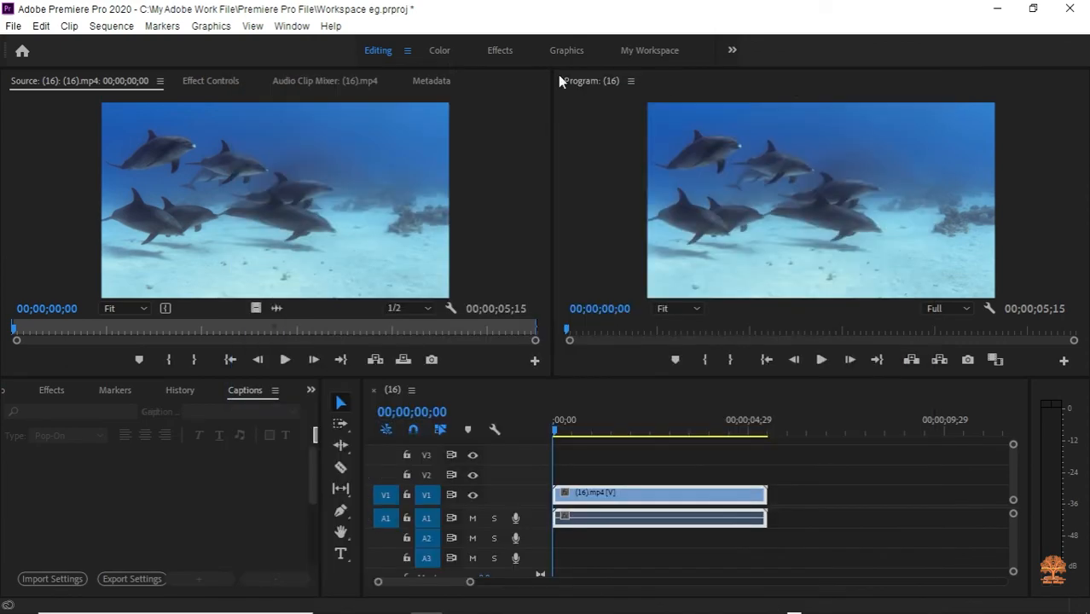
Show the Essential Sound and Essential Graphics panels in the Editing workspace.
{"action": "left_click", "coordinate": [292, 26]}
{"action": "left_click", "coordinate": [372, 324]}
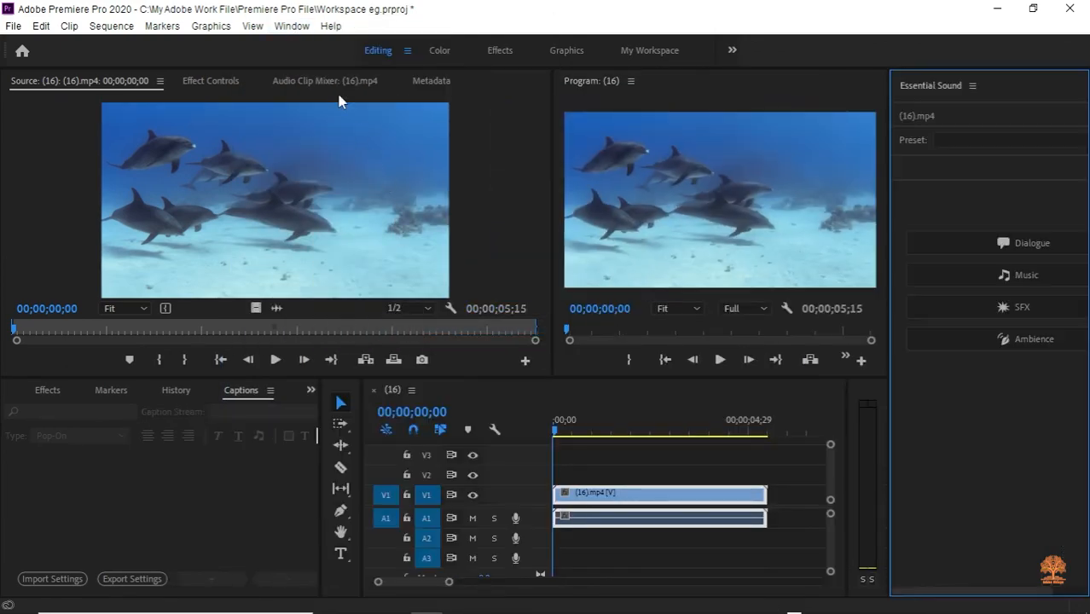
{"action": "left_click", "coordinate": [292, 26]}
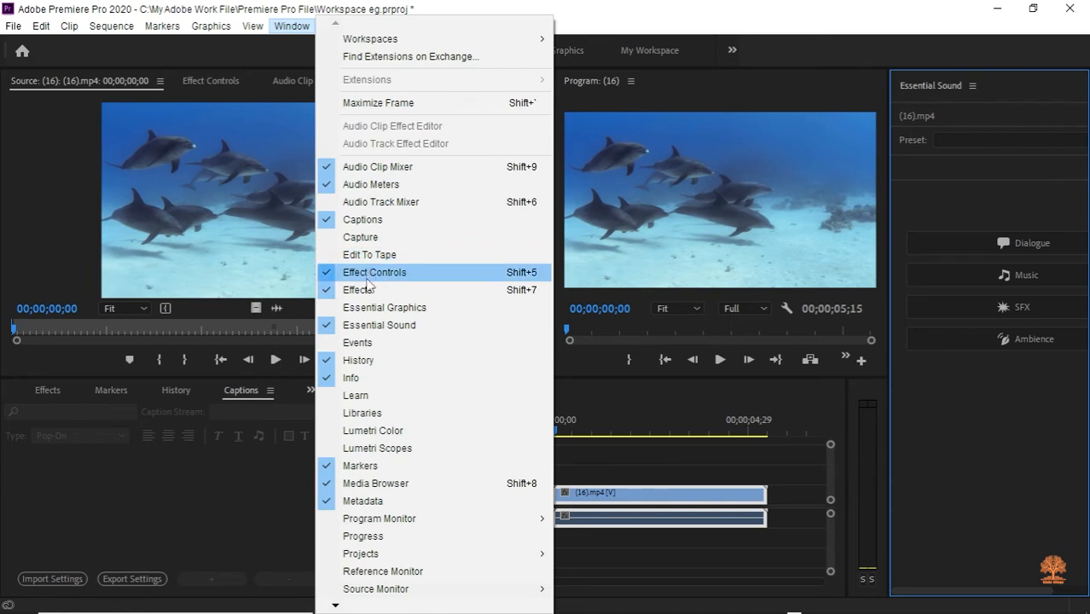
{"action": "left_click", "coordinate": [375, 307]}
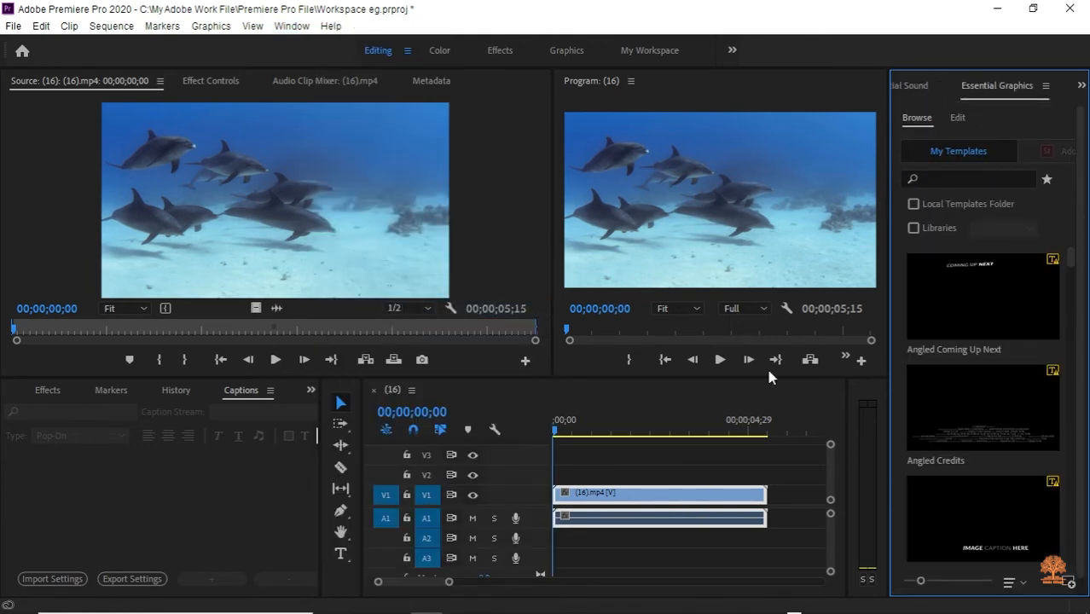
Narrow the panel group beside the timeline, and bring its Project panel to the front.
{"action": "left_click_drag", "start_coordinate": [362, 437], "coordinate": [262, 424]}
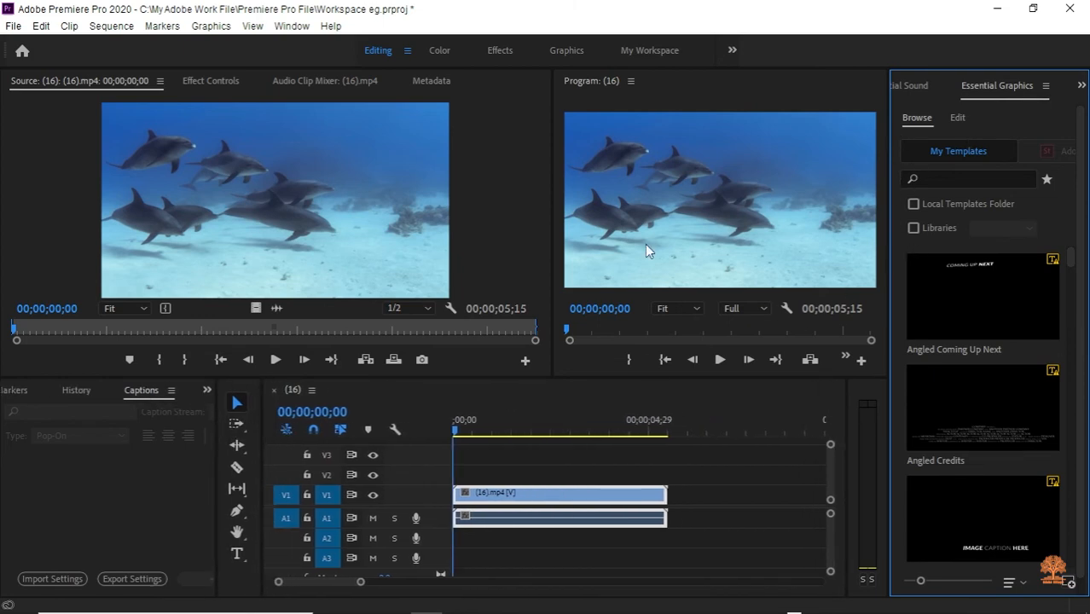
{"action": "left_click", "coordinate": [16, 391]}
{"action": "left_click", "coordinate": [206, 391]}
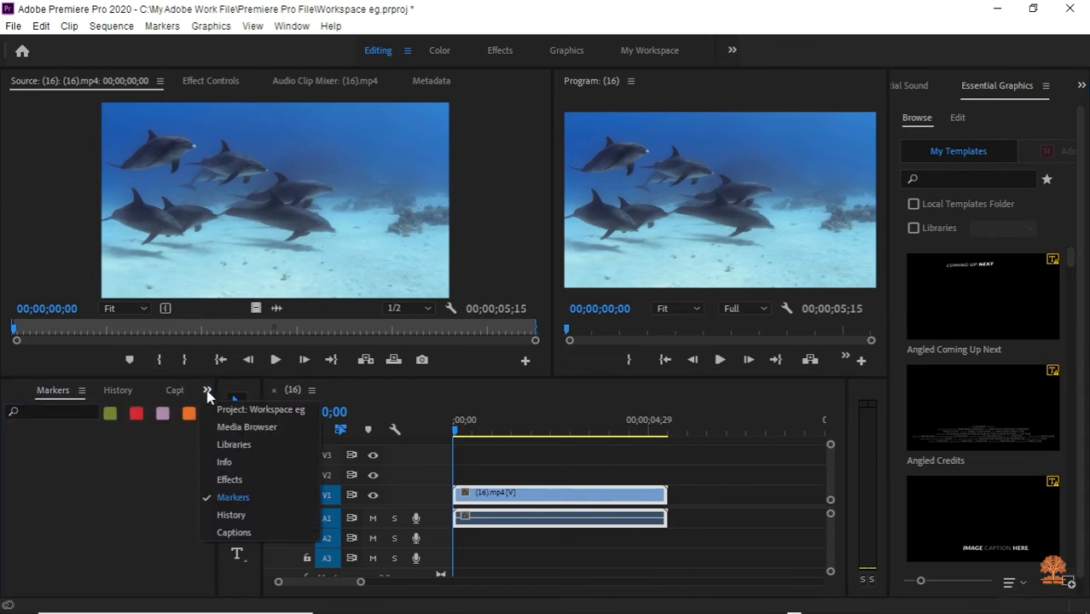
{"action": "left_click", "coordinate": [230, 410]}
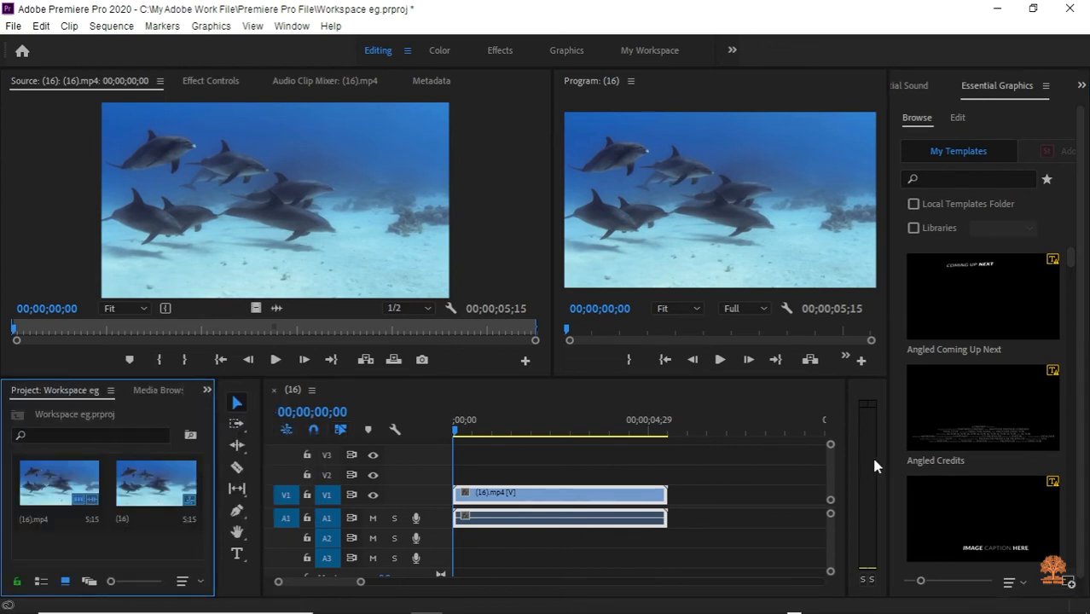
Narrow the Source Monitor to enlarge the Program panel, and make the Essential Graphics group slightly wider than it was originally.
{"action": "left_click_drag", "start_coordinate": [888, 460], "coordinate": [955, 460]}
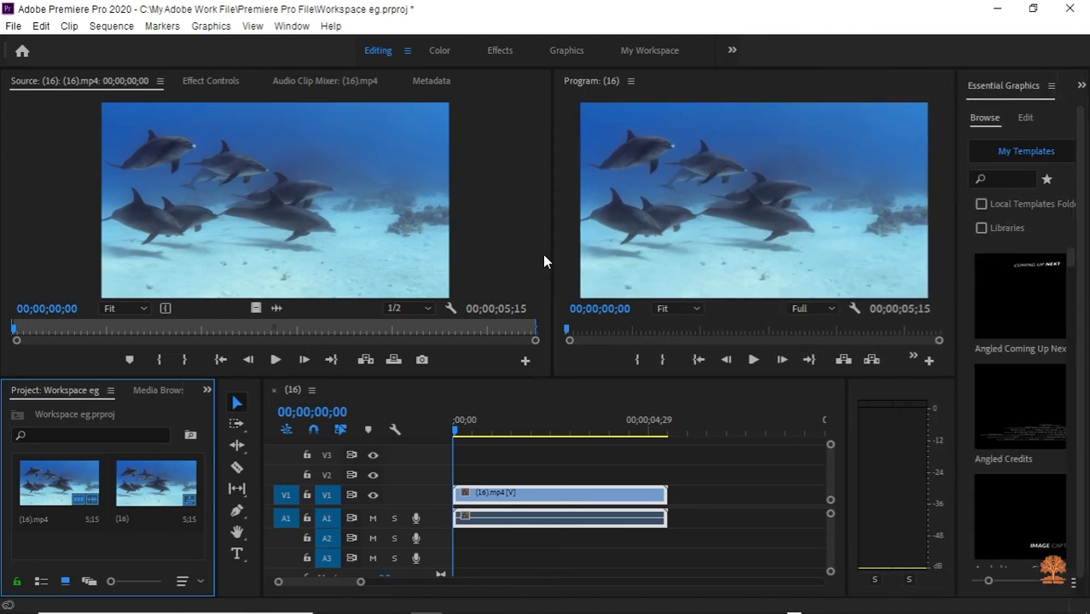
{"action": "left_click_drag", "start_coordinate": [551, 258], "coordinate": [341, 245]}
{"action": "left_click_drag", "start_coordinate": [957, 262], "coordinate": [867, 270]}
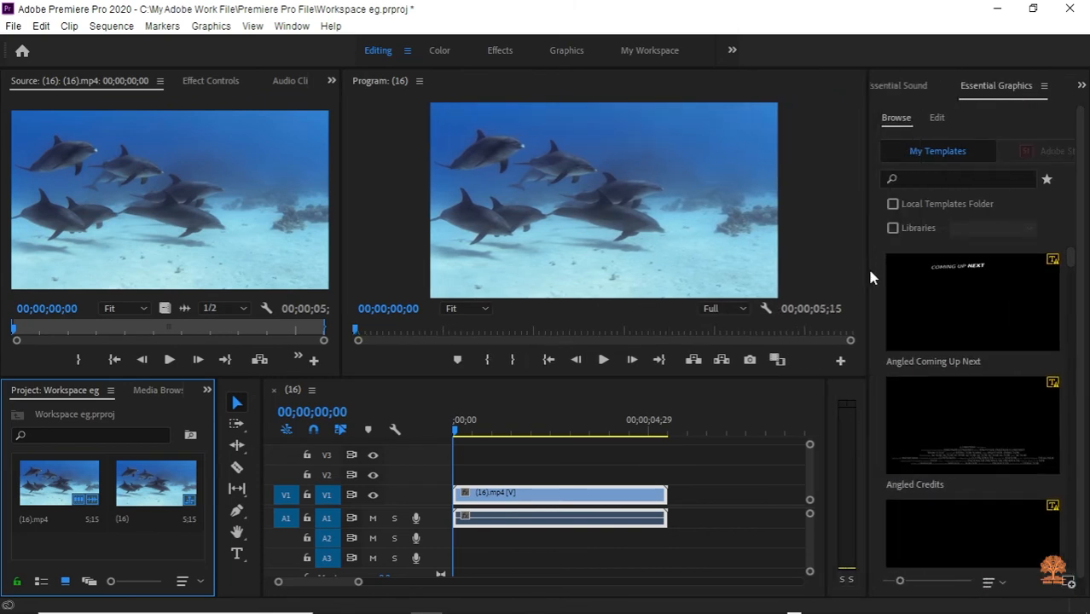
Save the current panel layout as a new workspace named Workspace Tutorial.
{"action": "left_click", "coordinate": [294, 27]}
{"action": "mouse_move", "coordinate": [350, 40]}
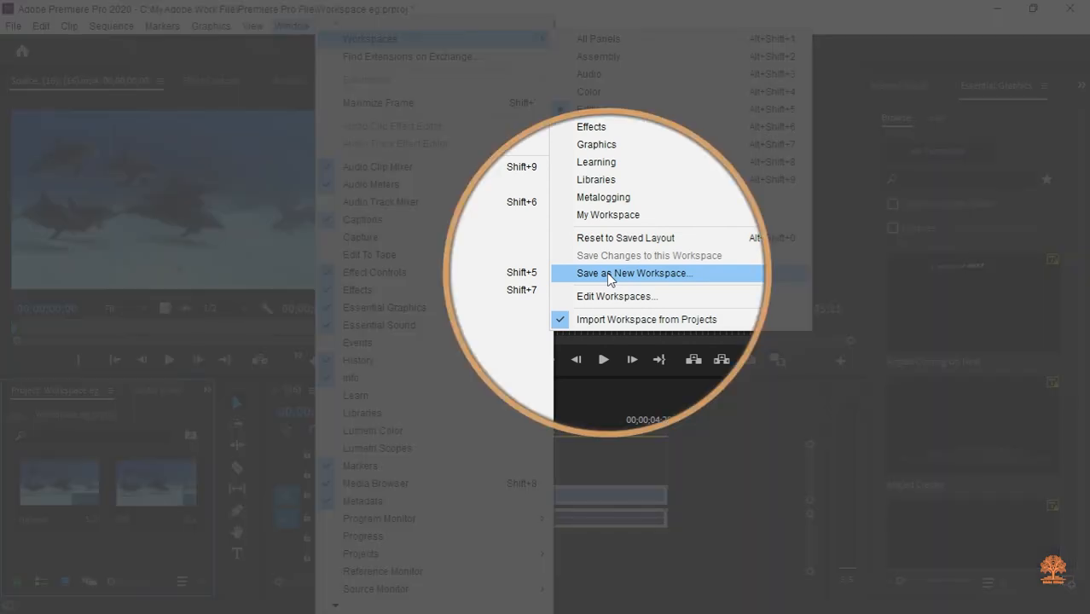
{"action": "left_click", "coordinate": [611, 274]}
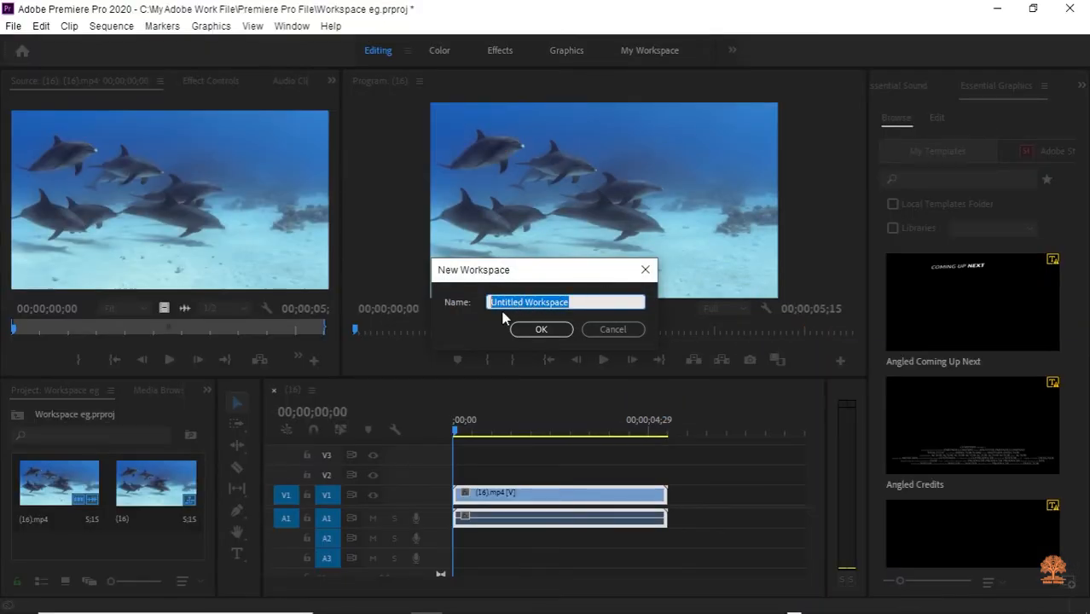
{"action": "key", "text": "BackSpace"}
{"action": "type", "text": "Worksp"}
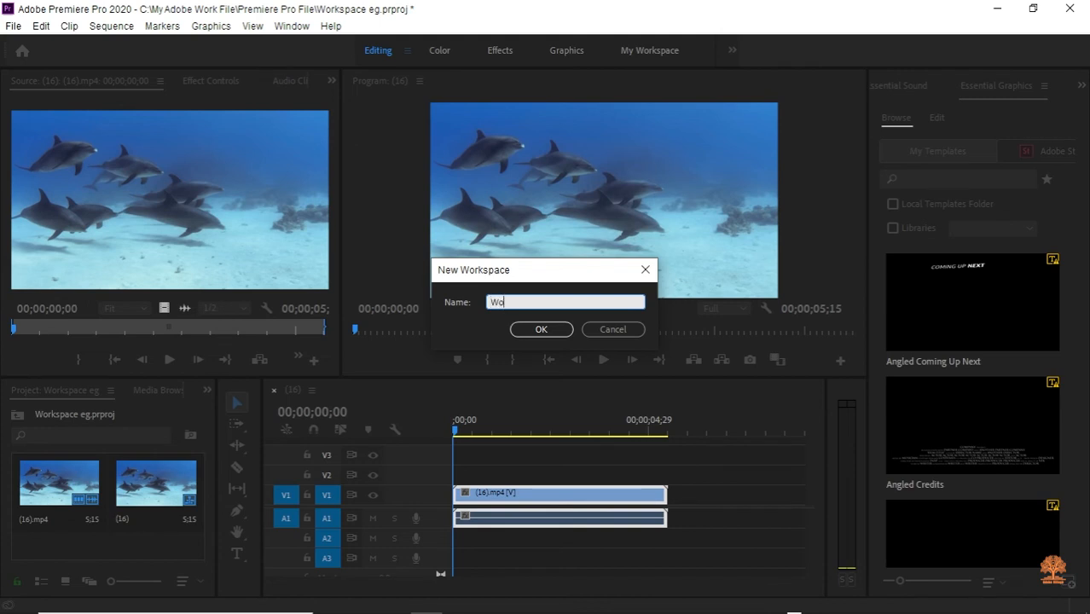
{"action": "type", "text": "ace Tutorial"}
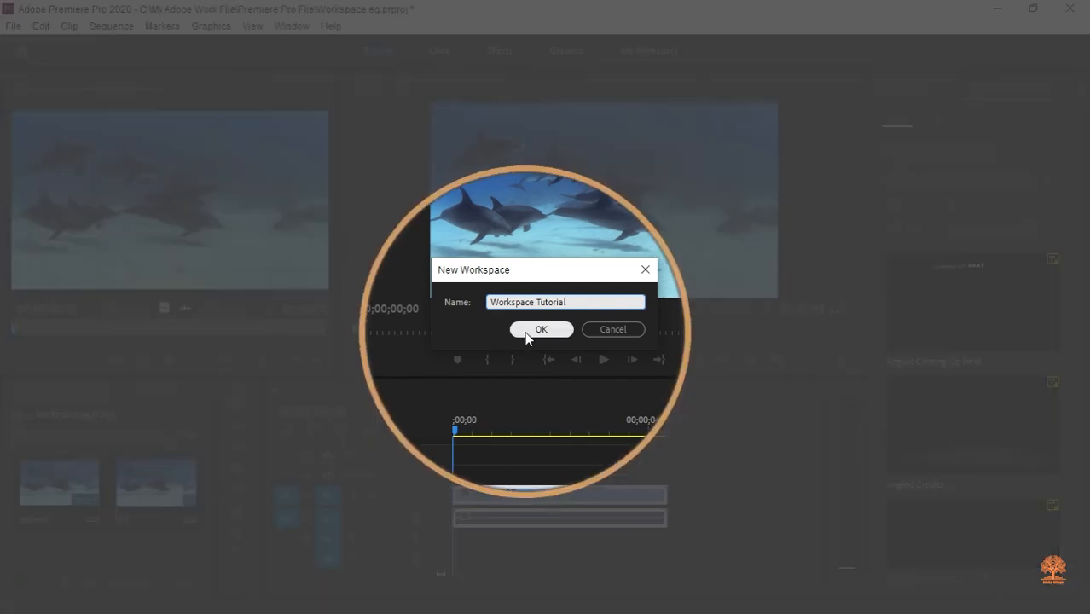
{"action": "left_click", "coordinate": [526, 335]}
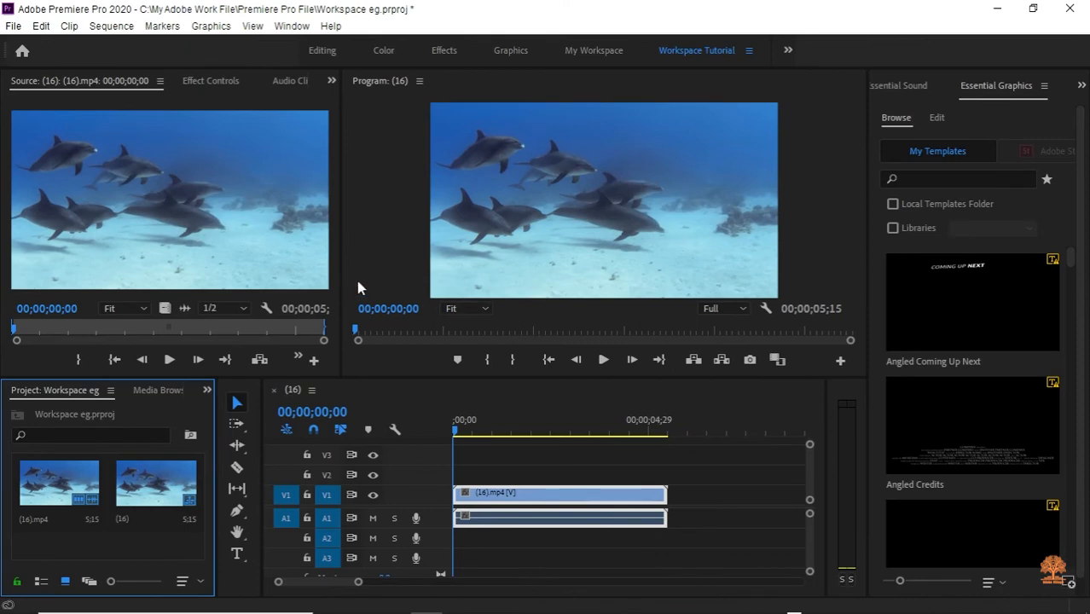
Switch from the Workspace Tutorial workspace to My Workspace.
{"action": "left_click", "coordinate": [292, 25]}
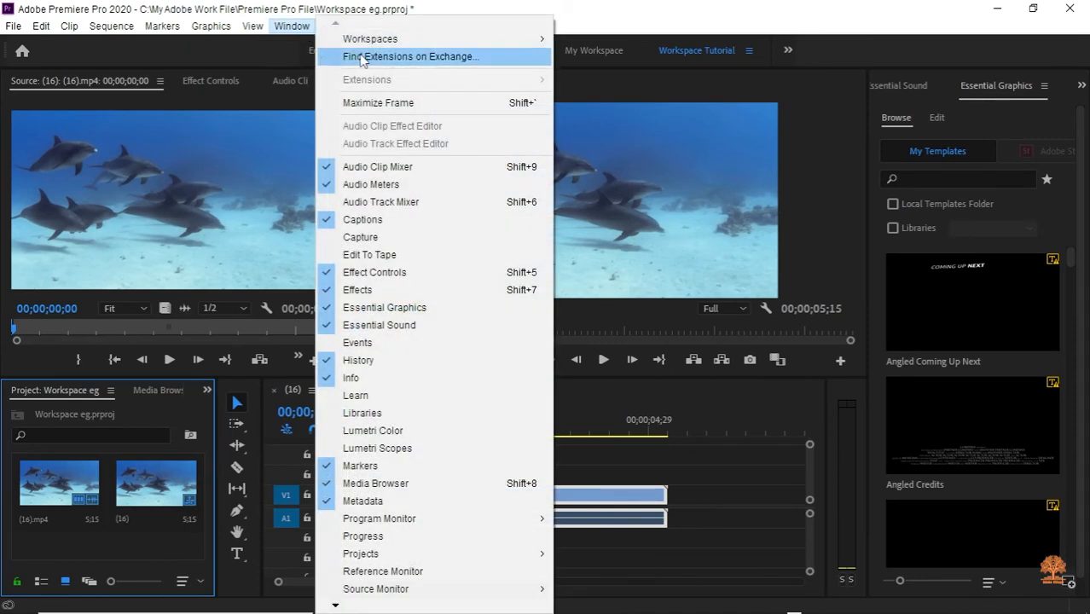
{"action": "mouse_move", "coordinate": [370, 43]}
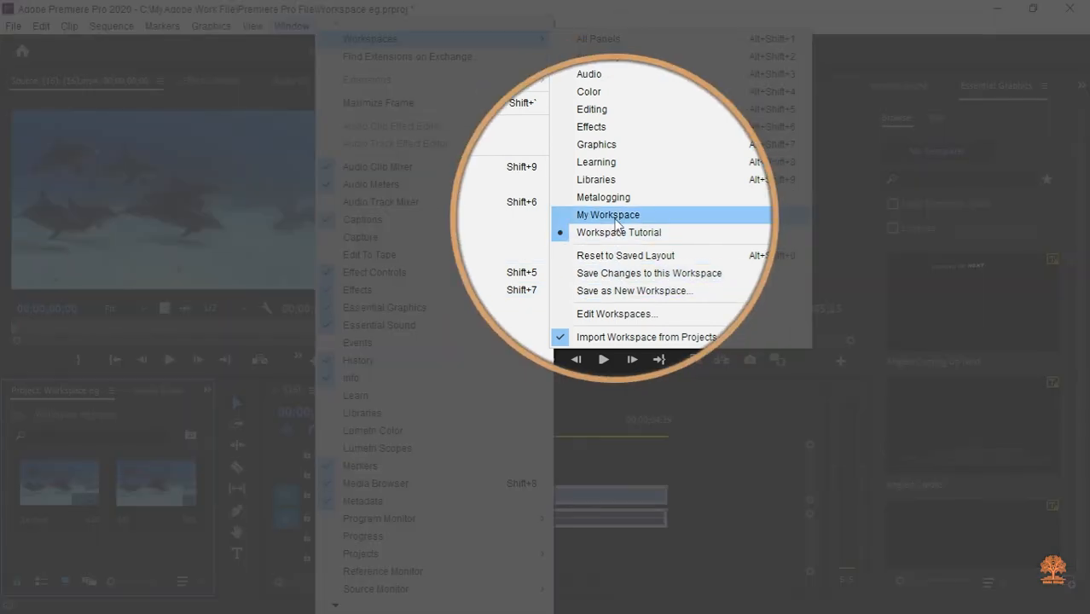
{"action": "left_click", "coordinate": [612, 218]}
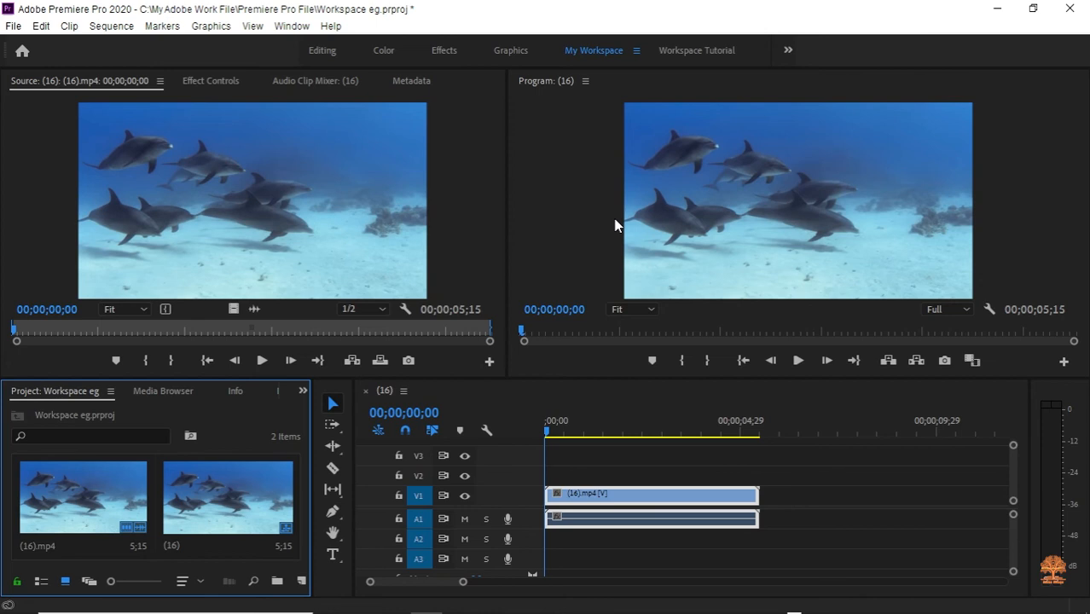
Delete the Workspace Tutorial workspace from the saved workspaces, and check the list of available workspaces.
{"action": "left_click", "coordinate": [292, 26]}
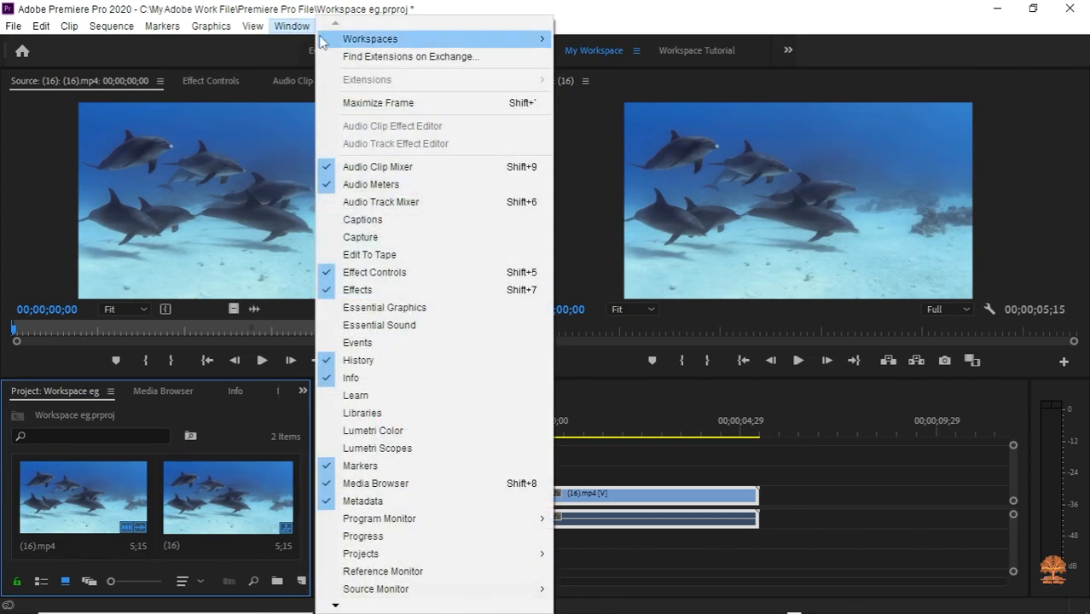
{"action": "mouse_move", "coordinate": [326, 43]}
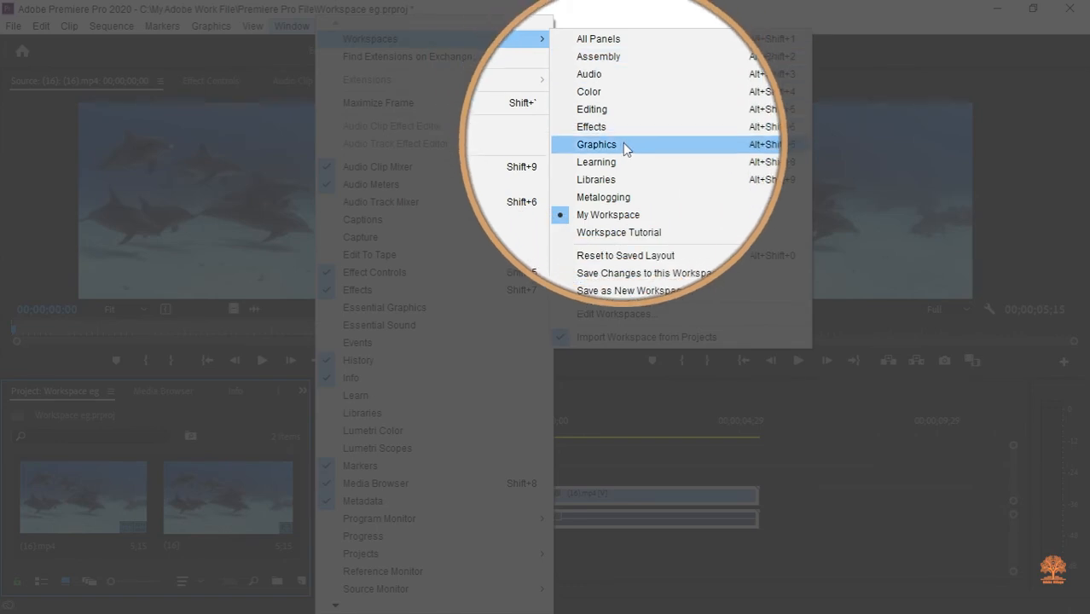
{"action": "left_click", "coordinate": [626, 315]}
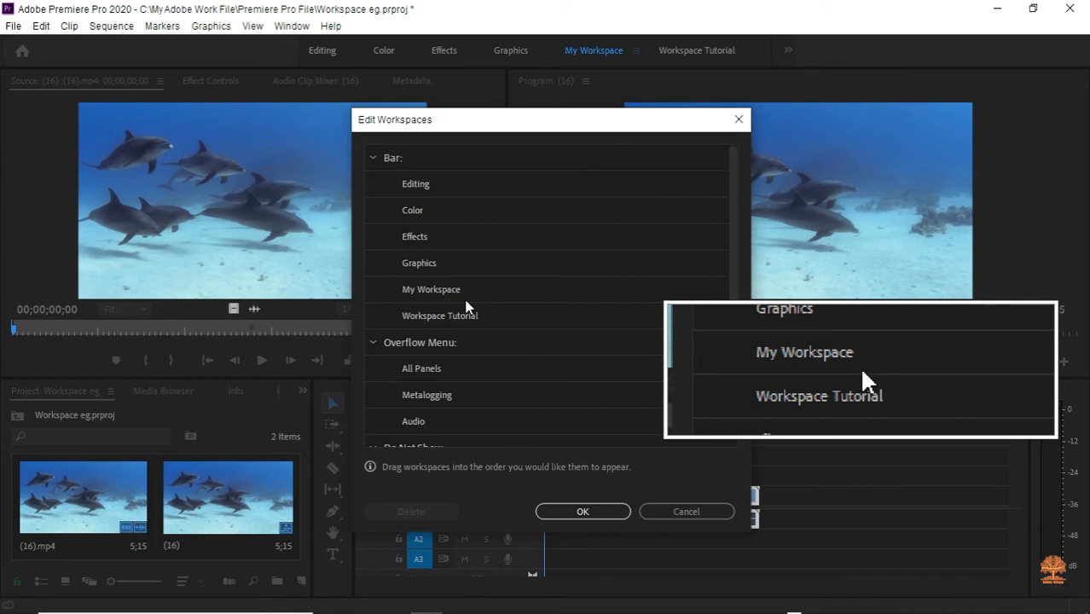
{"action": "left_click", "coordinate": [466, 316]}
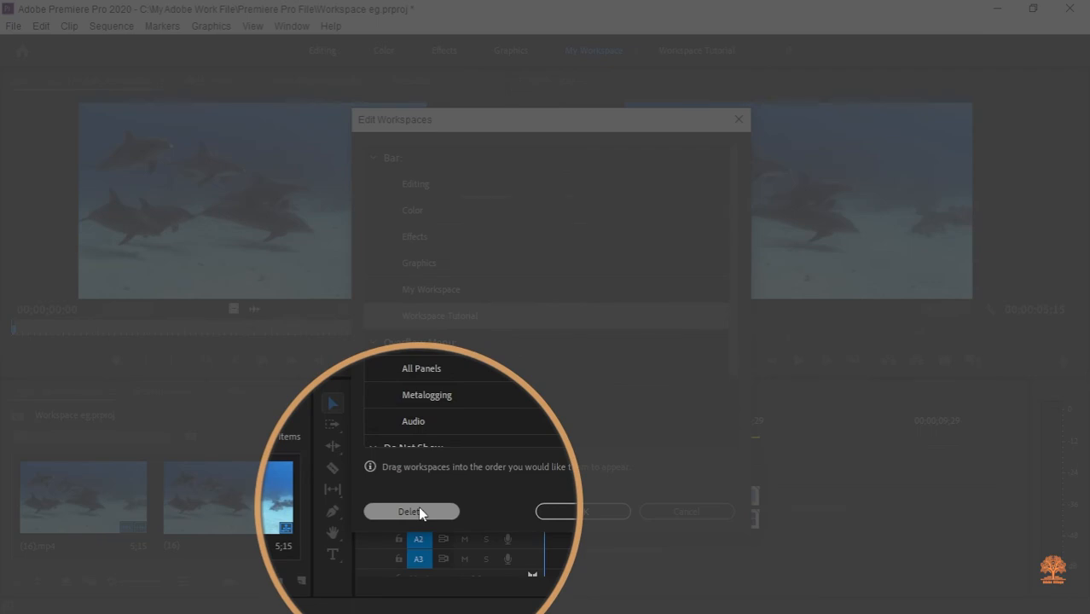
{"action": "left_click", "coordinate": [417, 510]}
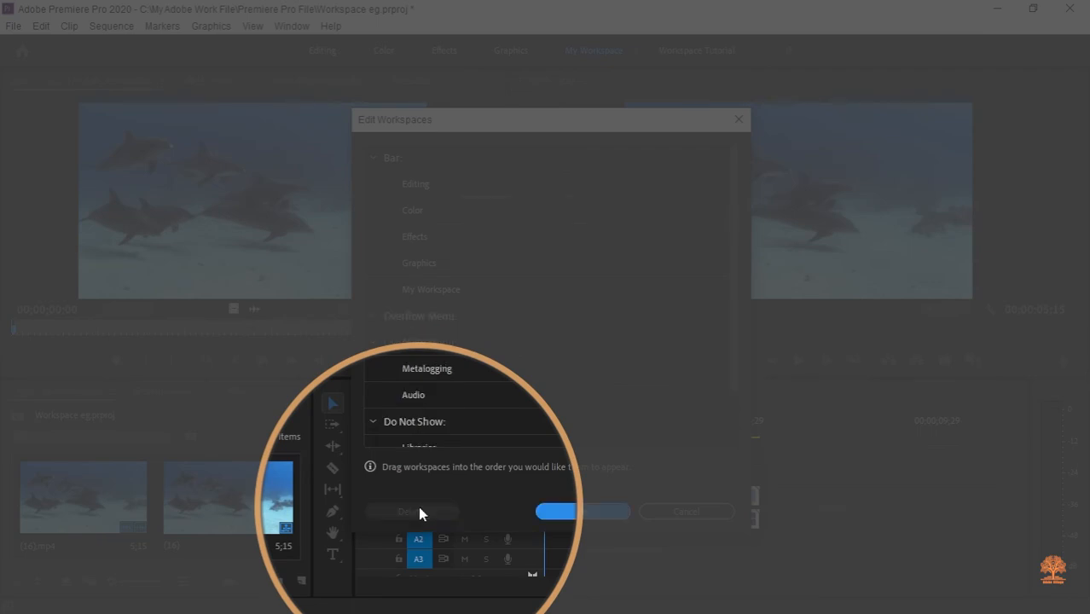
{"action": "left_click", "coordinate": [571, 512]}
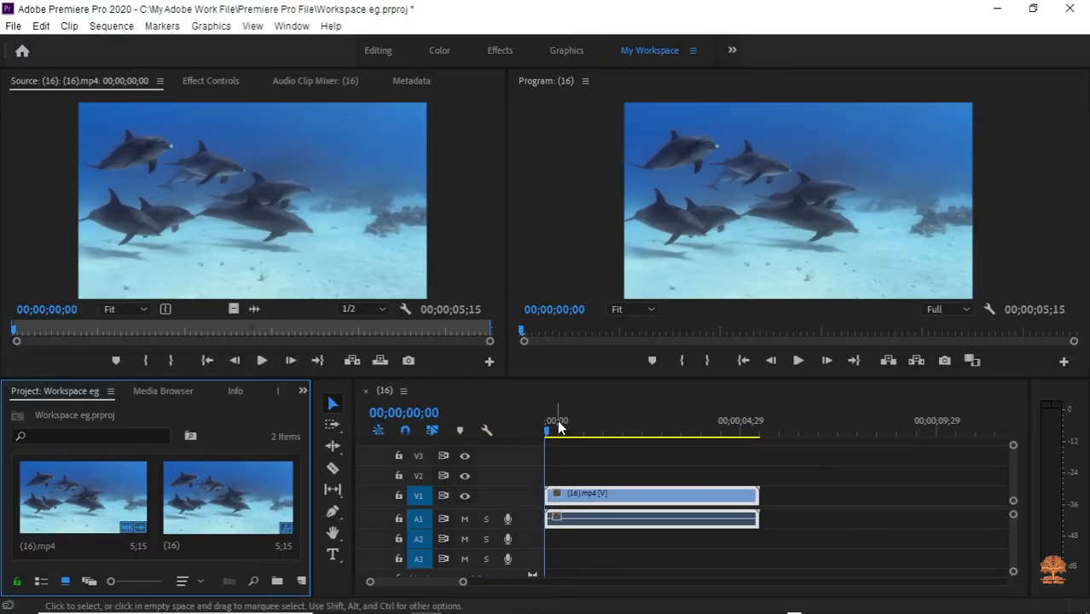
{"action": "left_click", "coordinate": [292, 26]}
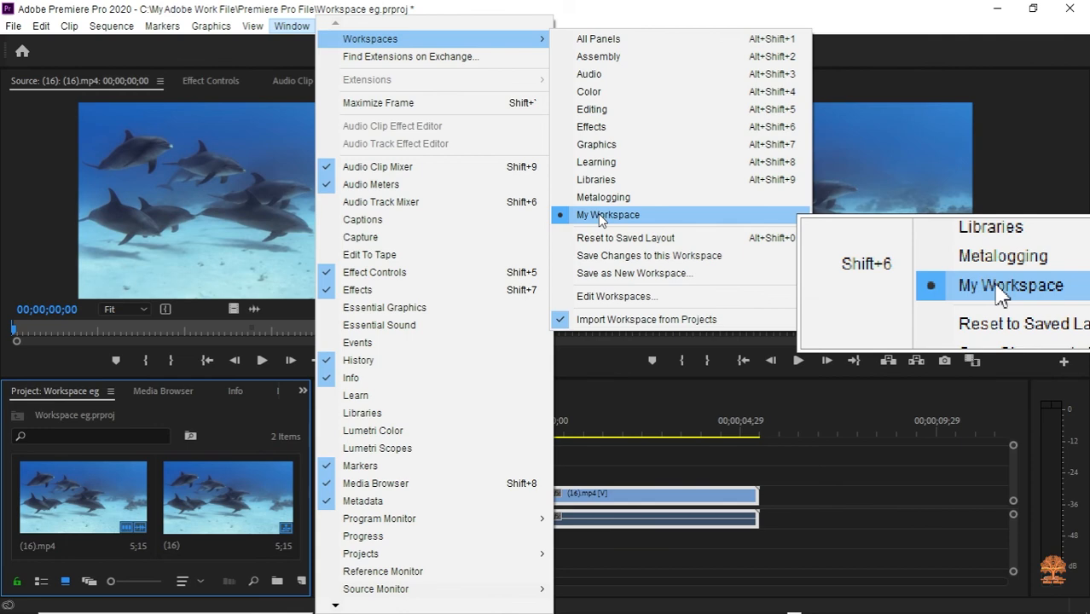
{"action": "left_click", "coordinate": [597, 12]}
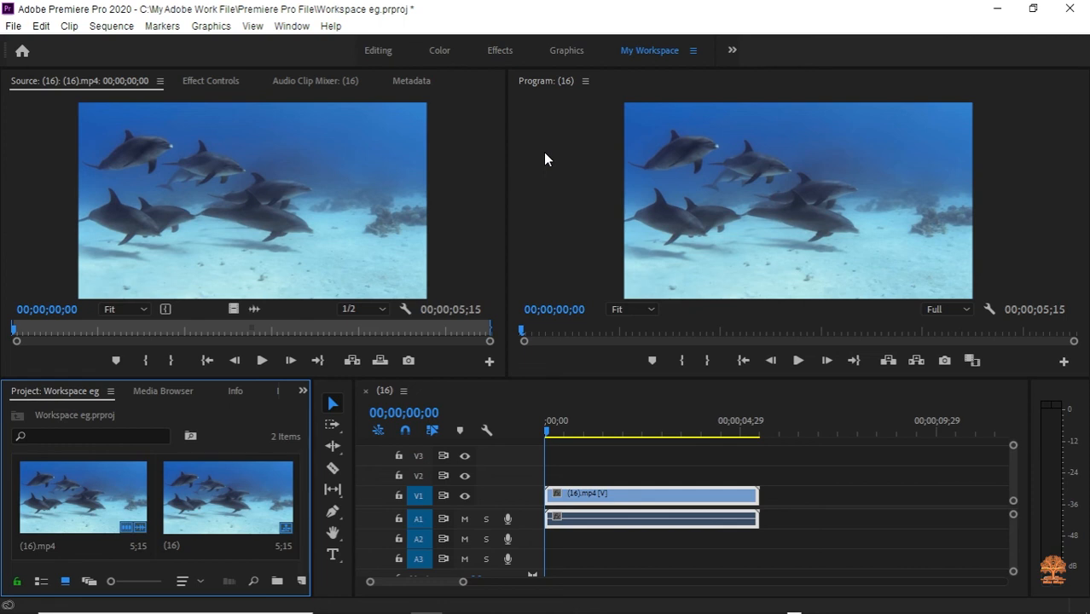
Bring the Audio Clip Mixer panel to the front of the source group, and review the available panels and its panel options.
{"action": "left_click", "coordinate": [416, 81]}
{"action": "left_click", "coordinate": [321, 83]}
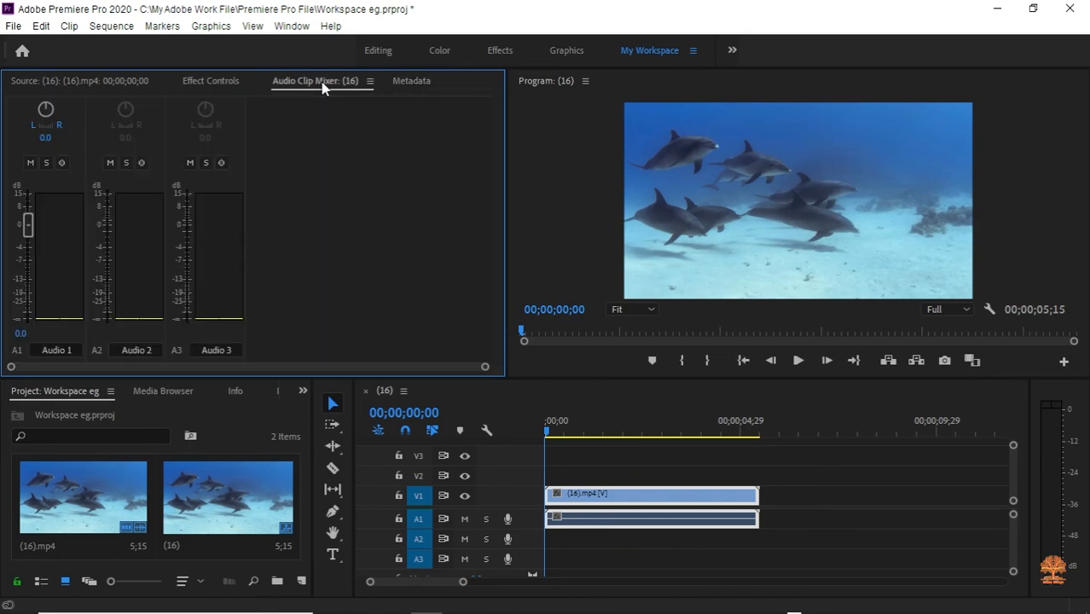
{"action": "left_click", "coordinate": [292, 26]}
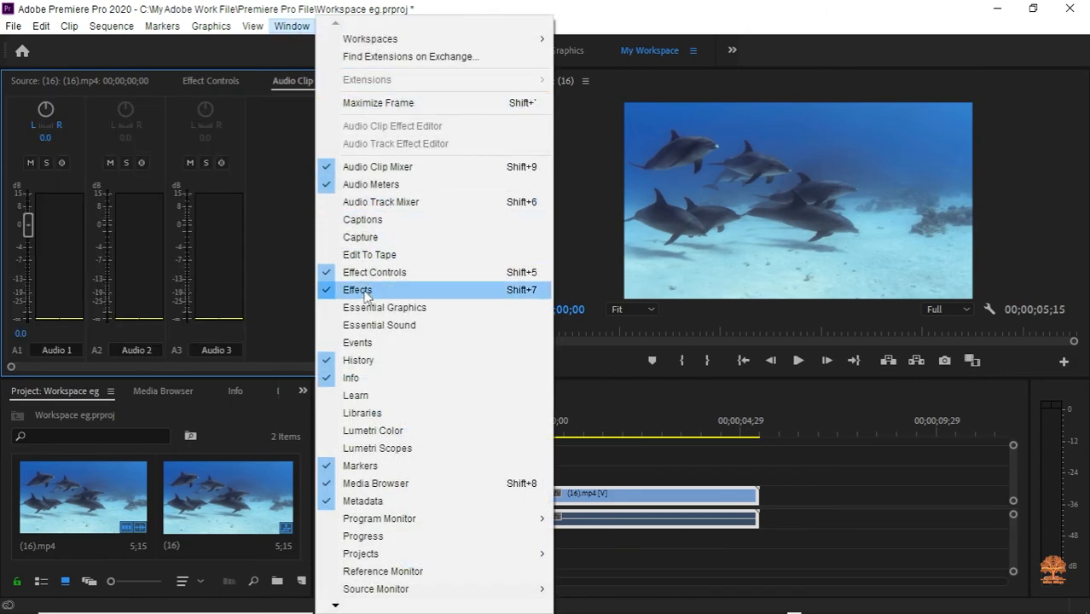
{"action": "left_click", "coordinate": [290, 27]}
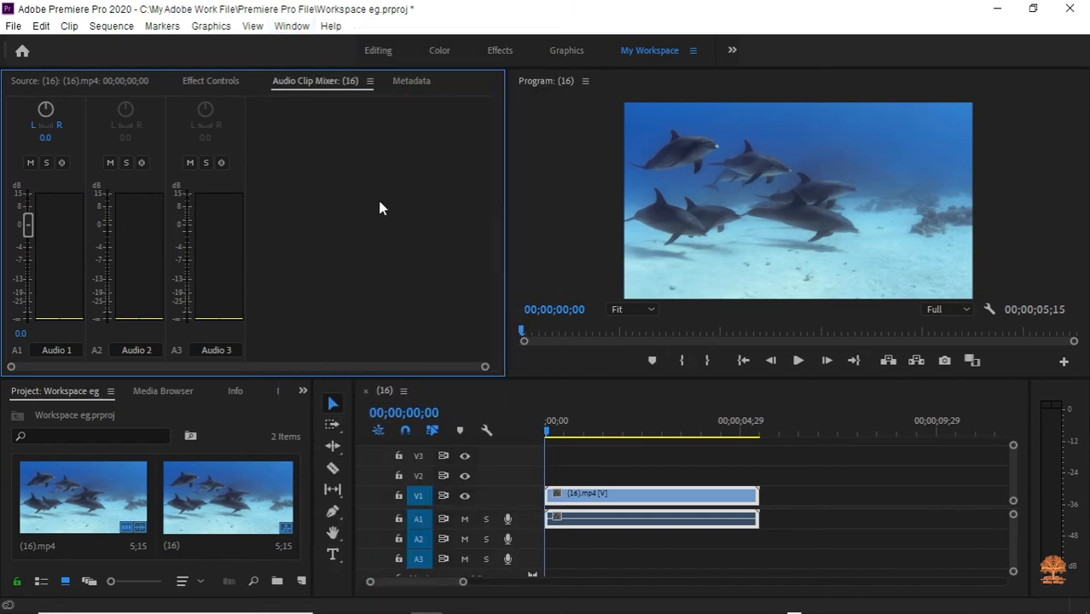
{"action": "left_click", "coordinate": [369, 80]}
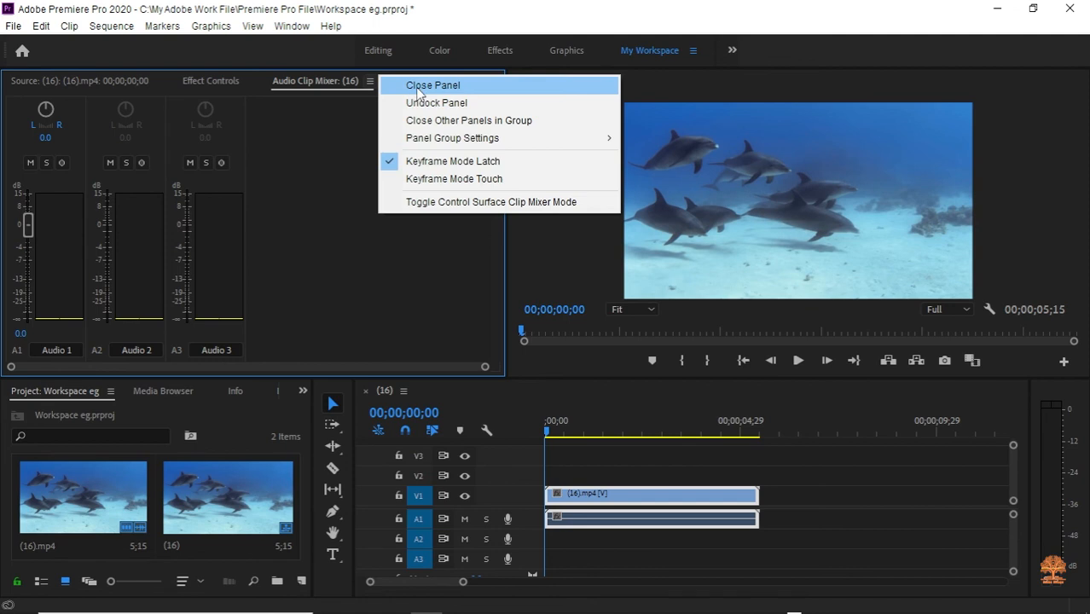
{"action": "left_click", "coordinate": [358, 118]}
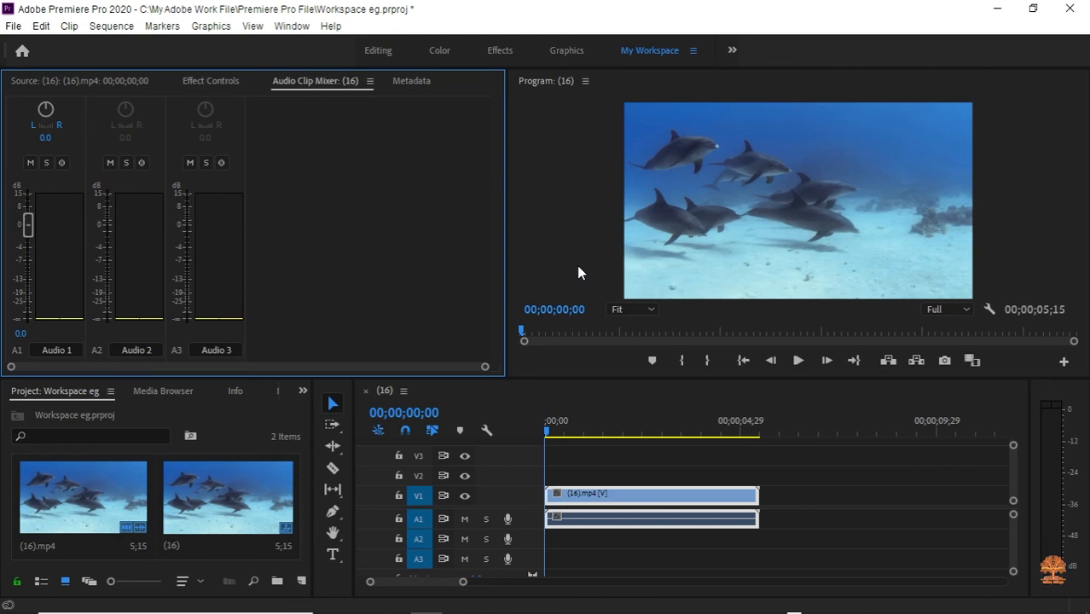
Review the workspace commands and the bar, overflow and hidden groups in Edit Workspaces, leaving without changes.
{"action": "left_click", "coordinate": [299, 26]}
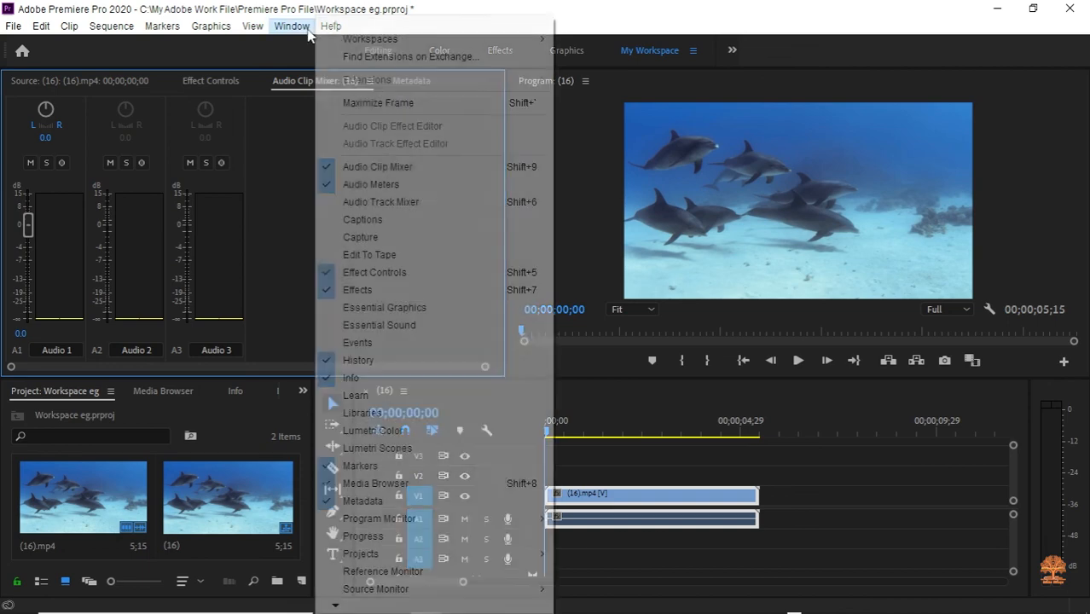
{"action": "mouse_move", "coordinate": [343, 38]}
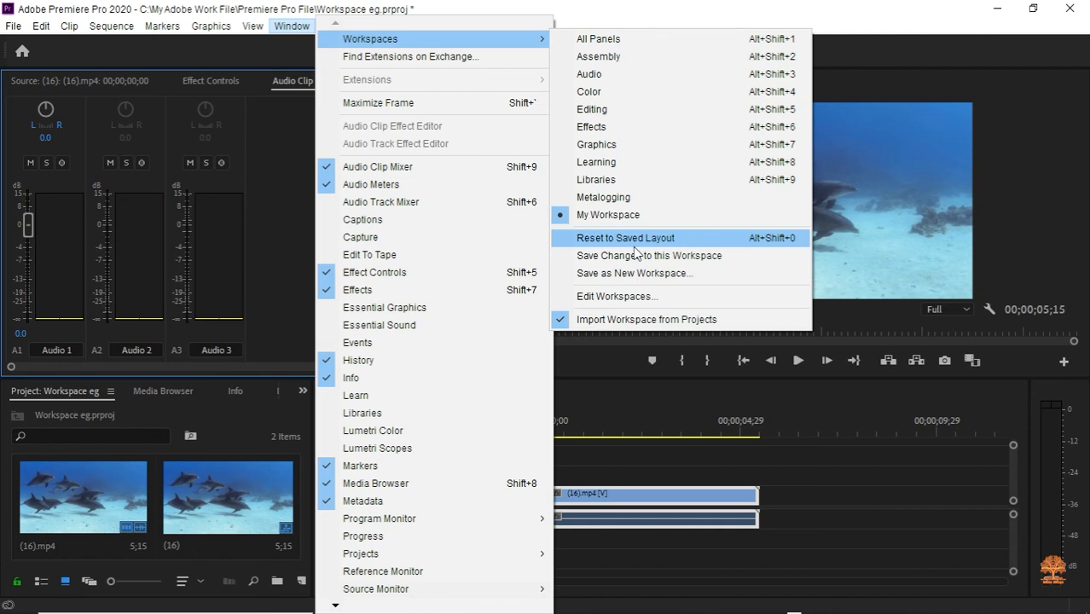
{"action": "left_click", "coordinate": [628, 293]}
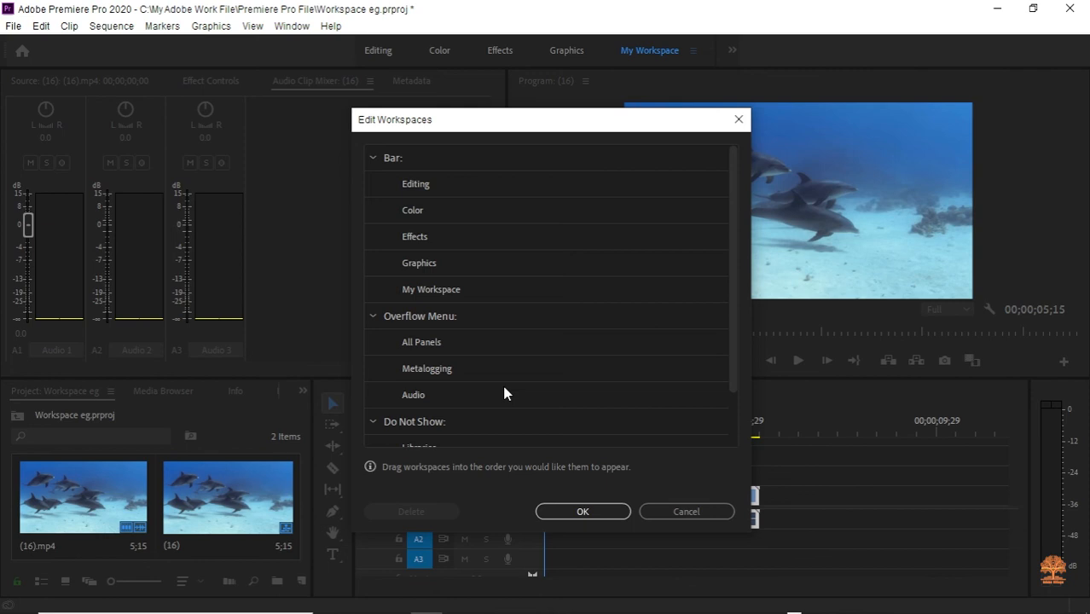
{"action": "left_click", "coordinate": [683, 512]}
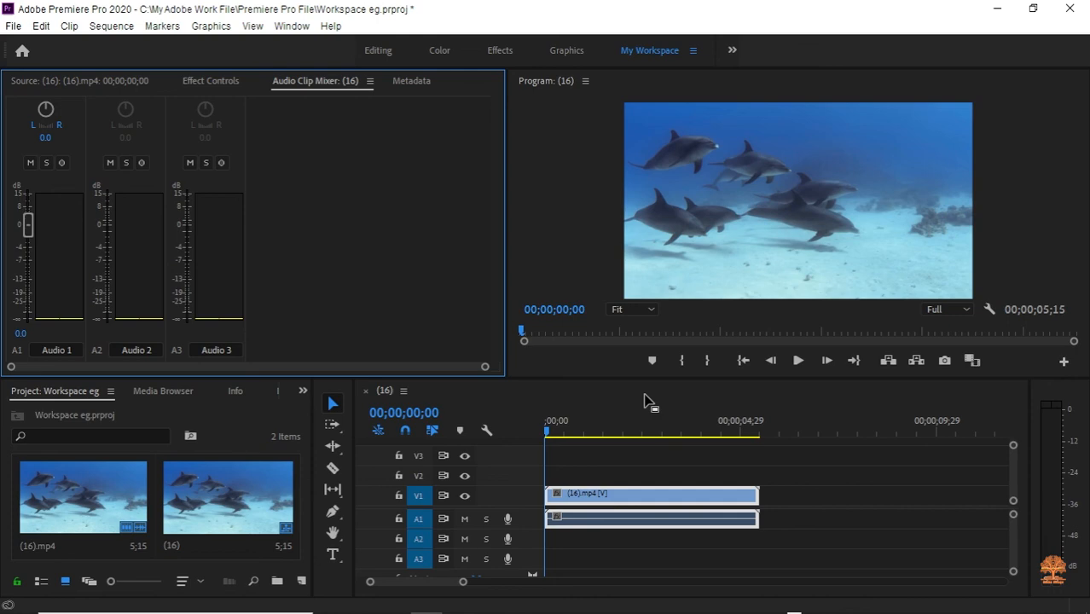
Switch to the browser to view the Adobe Village YouTube channel's playlists, and return to Premiere Pro.
{"action": "mouse_move", "coordinate": [294, 601]}
{"action": "left_click", "coordinate": [366, 524]}
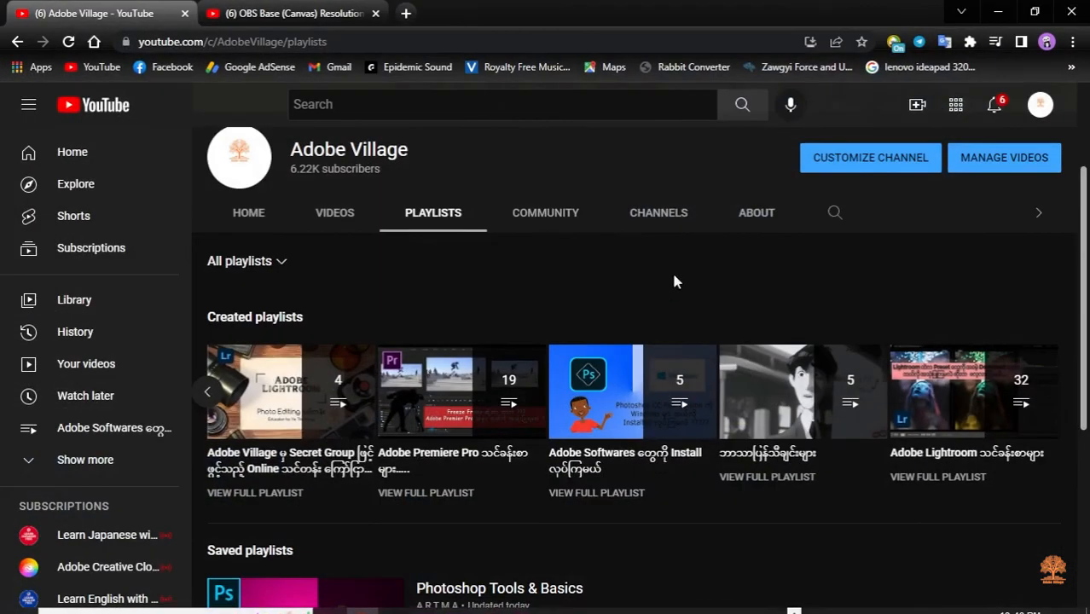
{"action": "scroll", "coordinate": [799, 241], "scroll_direction": "up", "scroll_amount": 2}
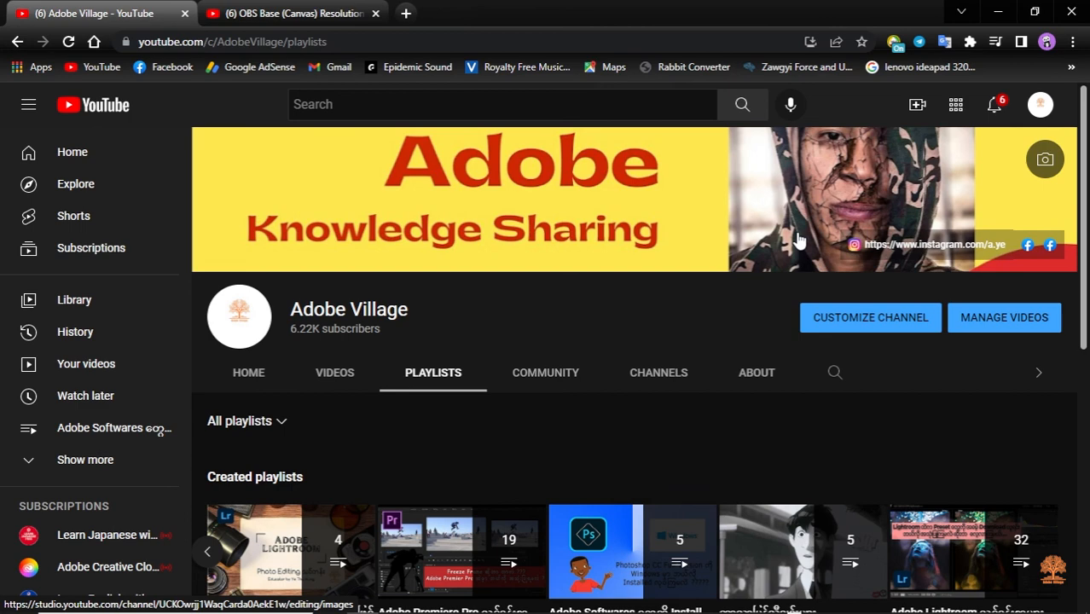
{"action": "scroll", "coordinate": [799, 241], "scroll_direction": "down", "scroll_amount": 1}
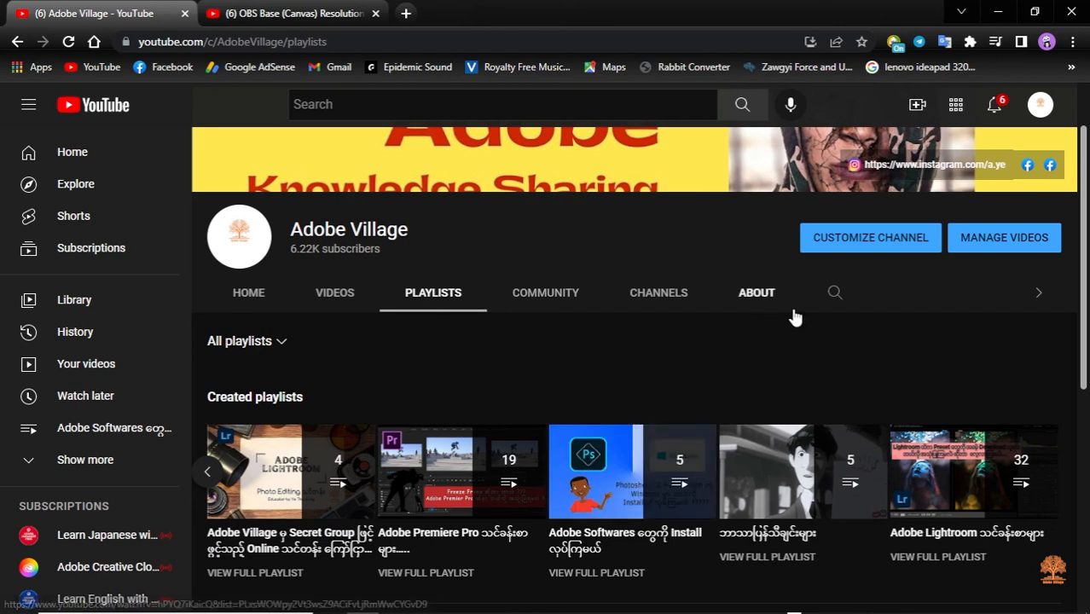
{"action": "left_click", "coordinate": [995, 13]}
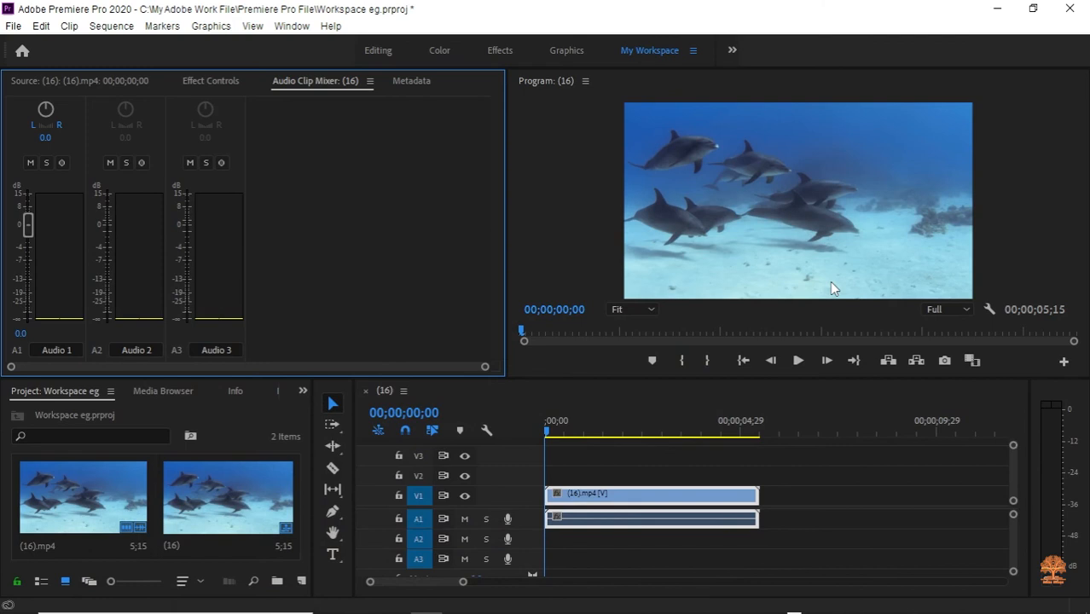